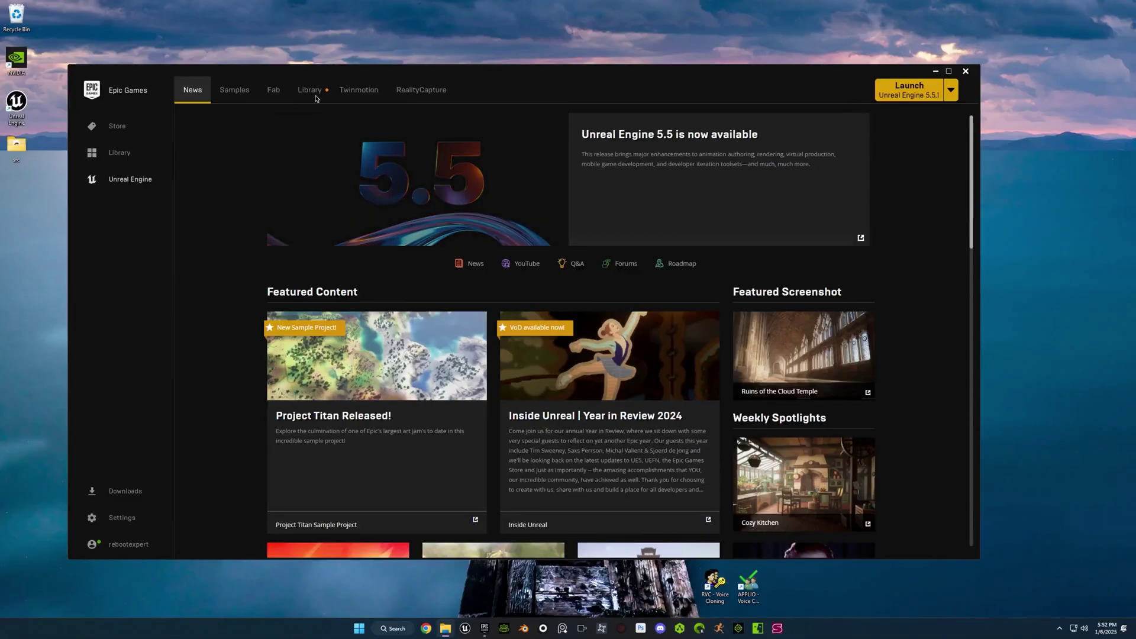
Launch Unreal Engine 5.5.1 from the Library and accept the MetaHuman plugin prompt.
click(309, 90)
click(364, 187)
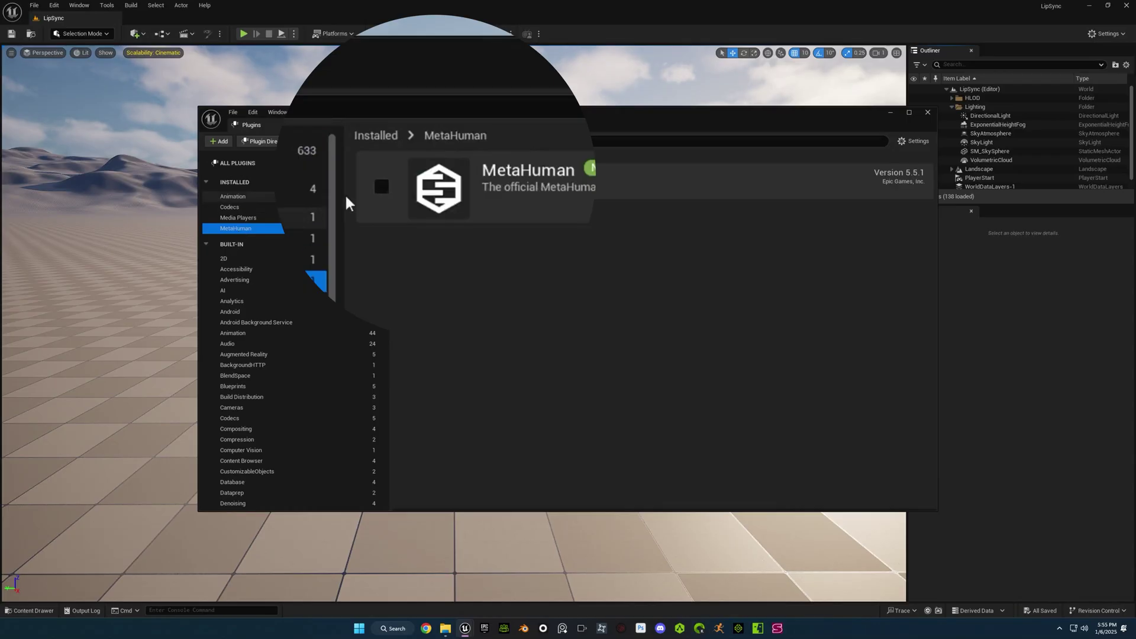
click(381, 186)
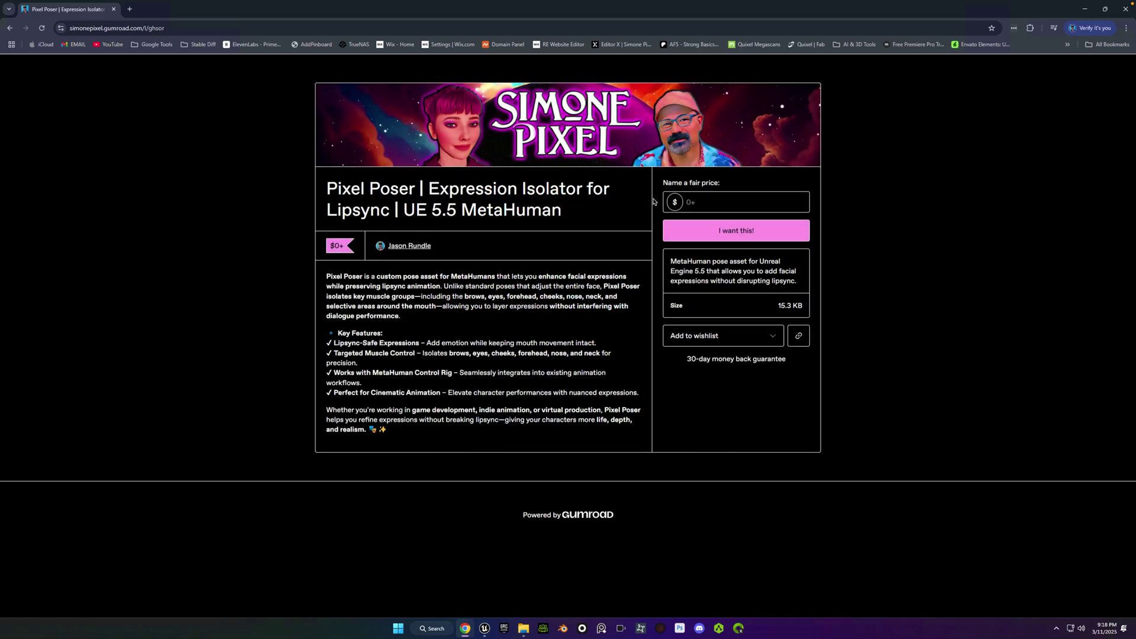
Claim Pixel Poser on Gumroad, entering price 10, the buyer's e-mail and a 0 tip.
click(695, 203)
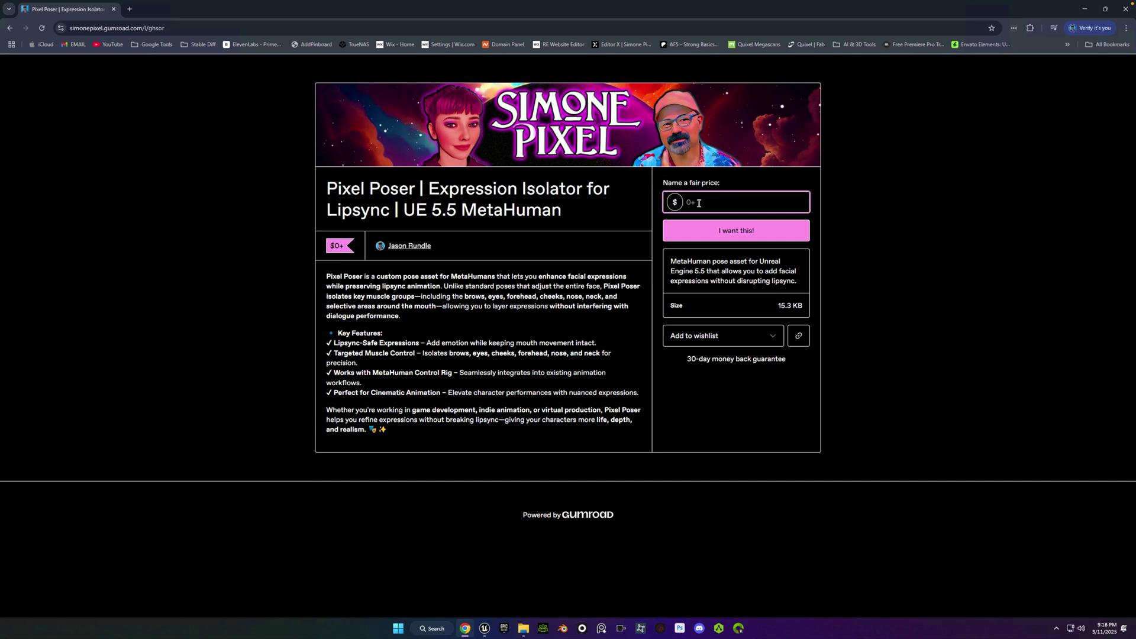
text(10)
click(697, 230)
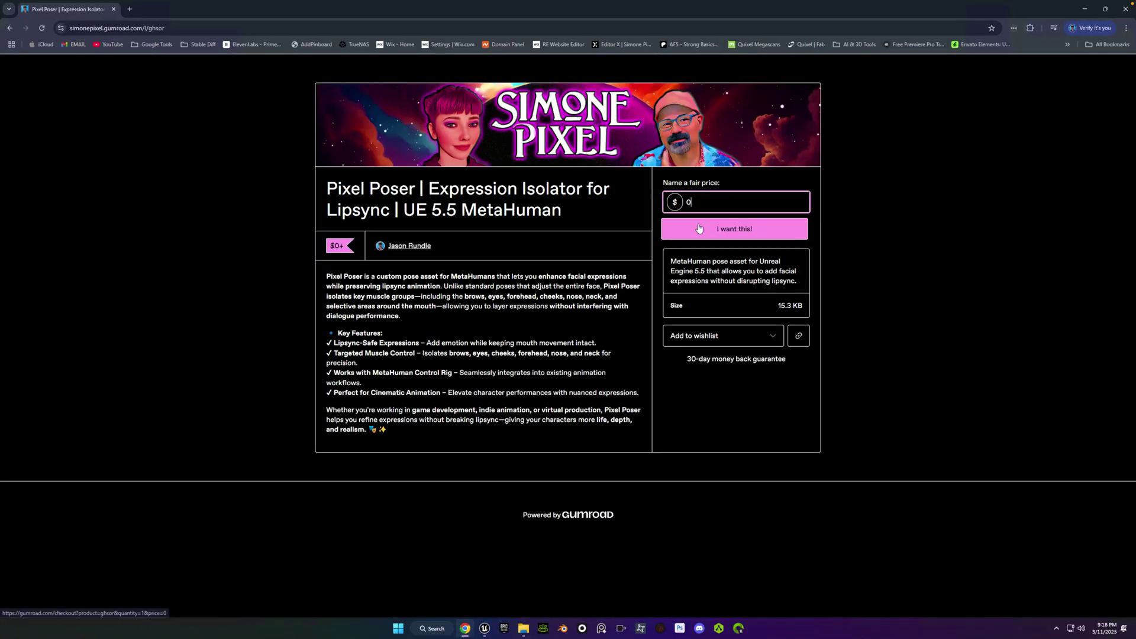
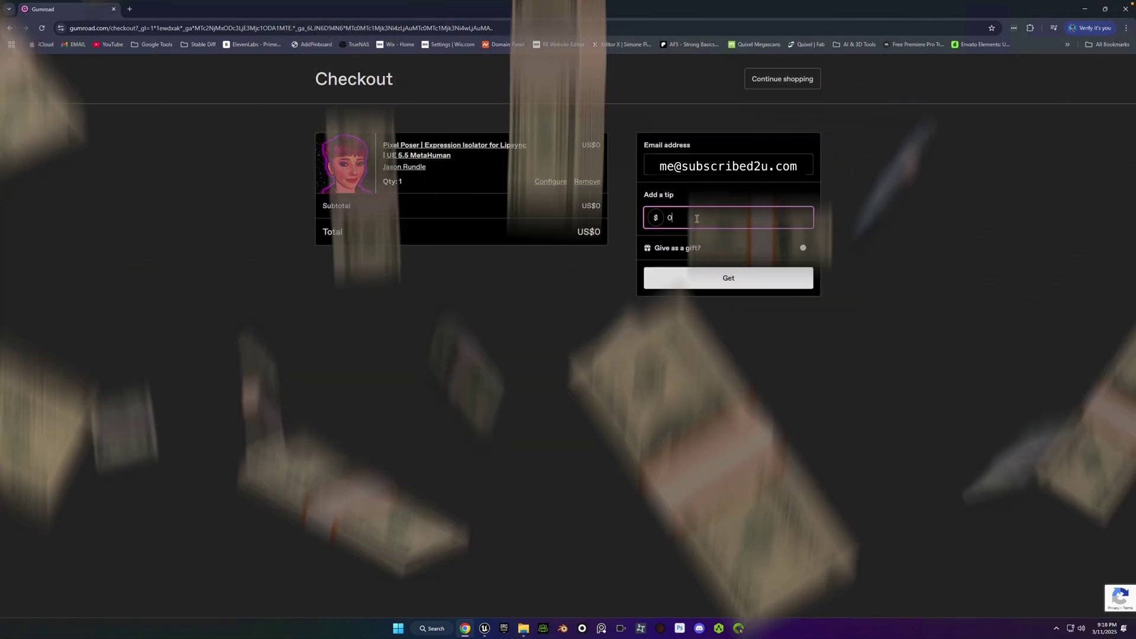
key(Tab)
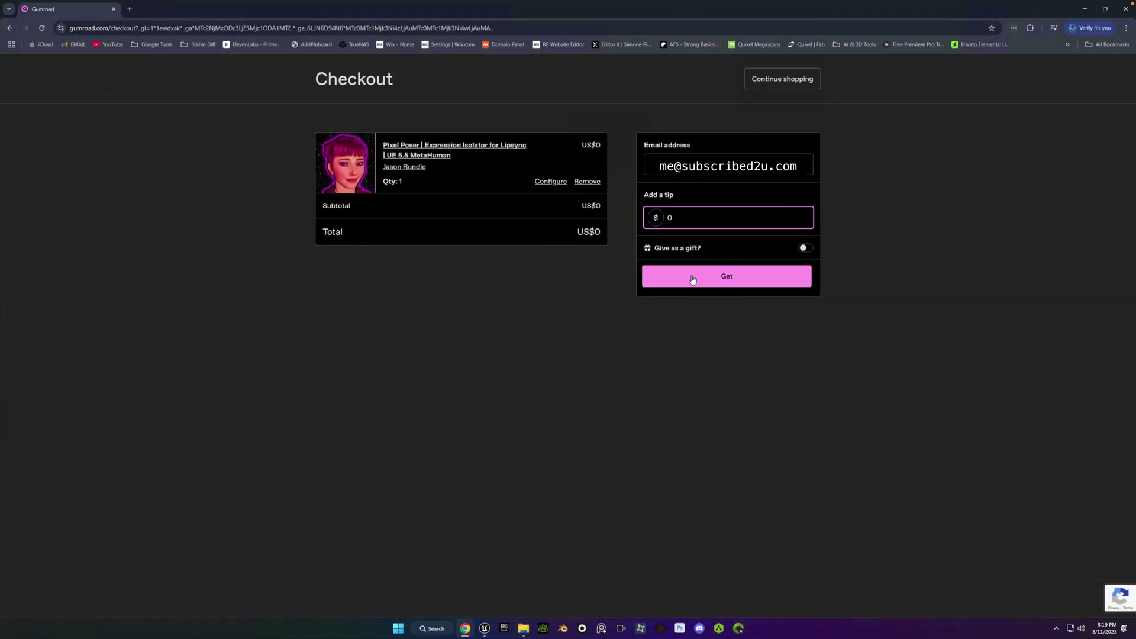
click(692, 278)
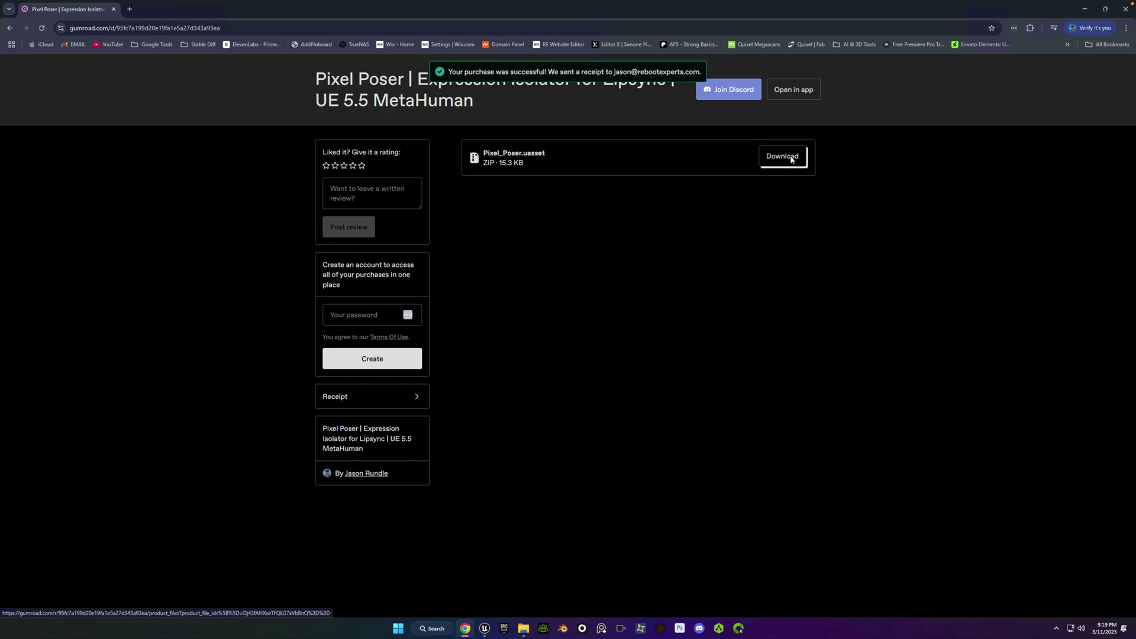
Download Pixel_Poser.uasset.zip to Downloads and extract it there.
click(790, 157)
click(538, 326)
click(962, 513)
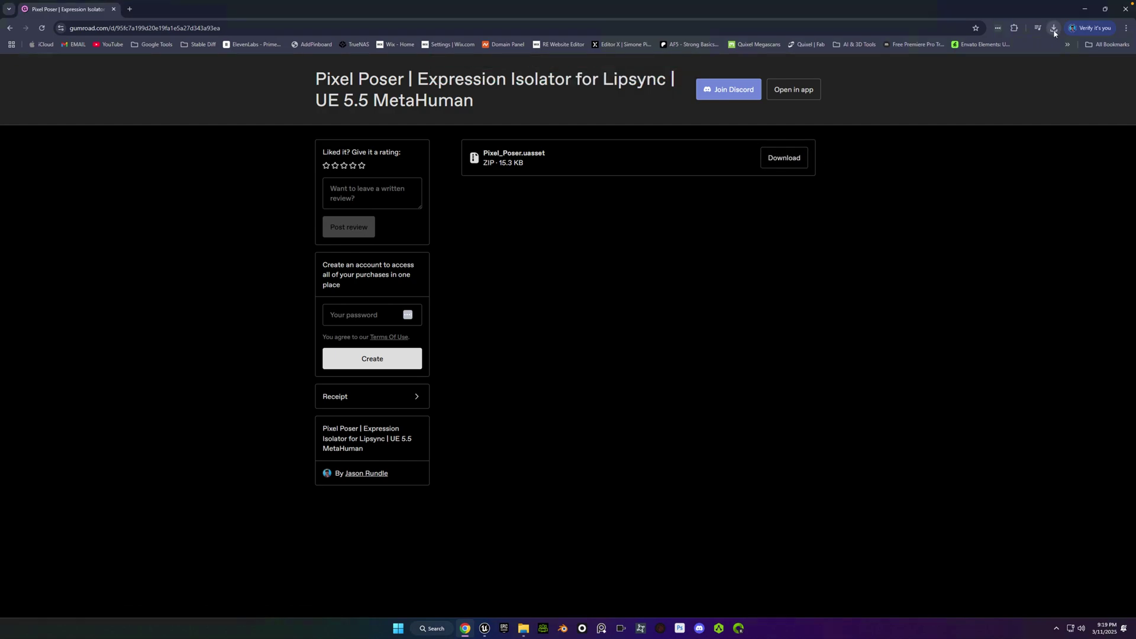
click(1053, 29)
click(1030, 69)
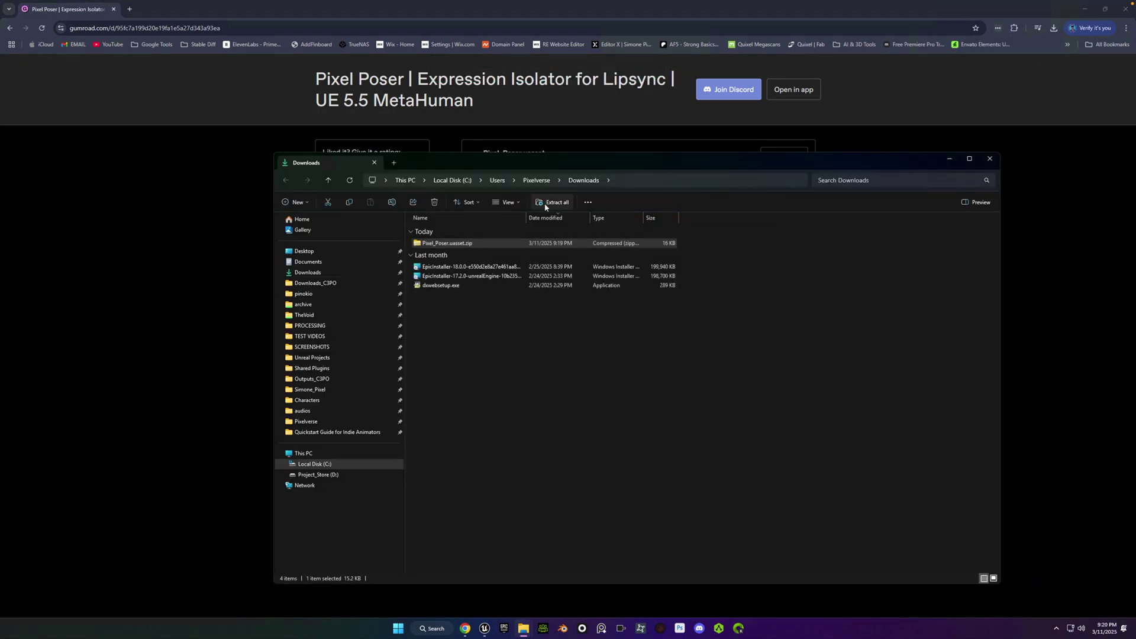
click(552, 203)
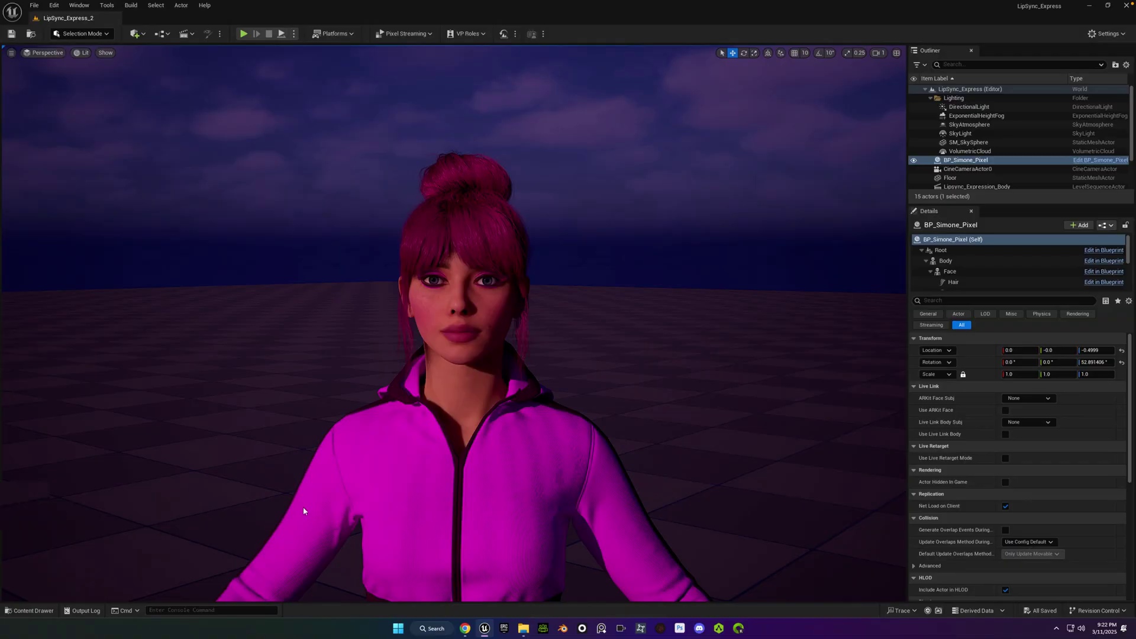
In the Content Drawer, expand MetaHumans > Common > Common > PoseLibrary > Face and right-click Expressions.
key(ctrl+space)
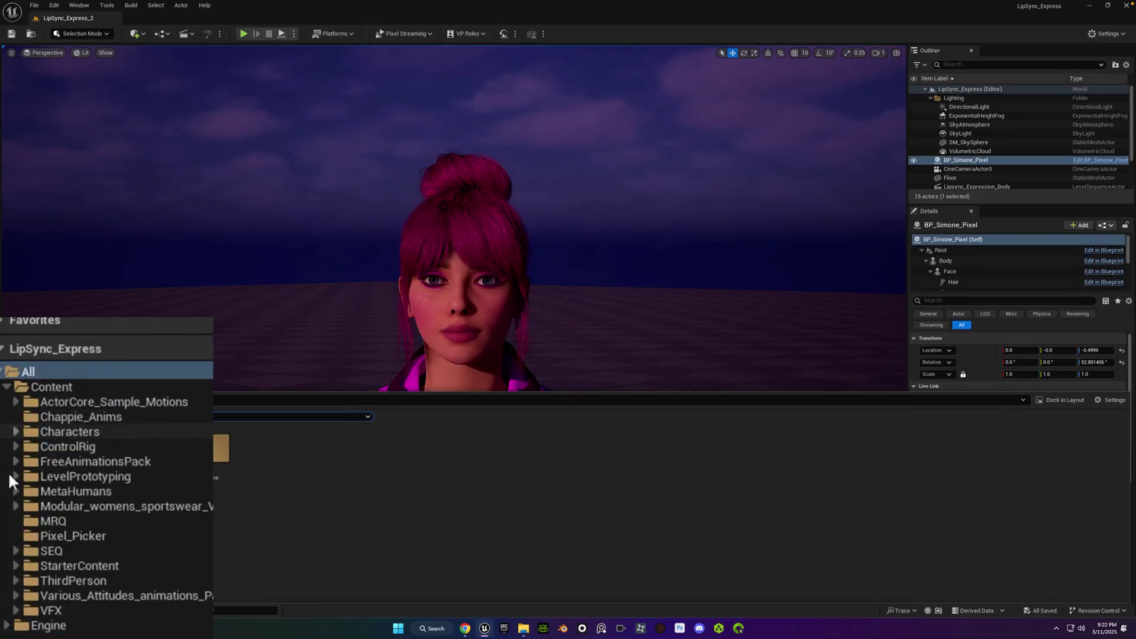
click(15, 491)
click(25, 506)
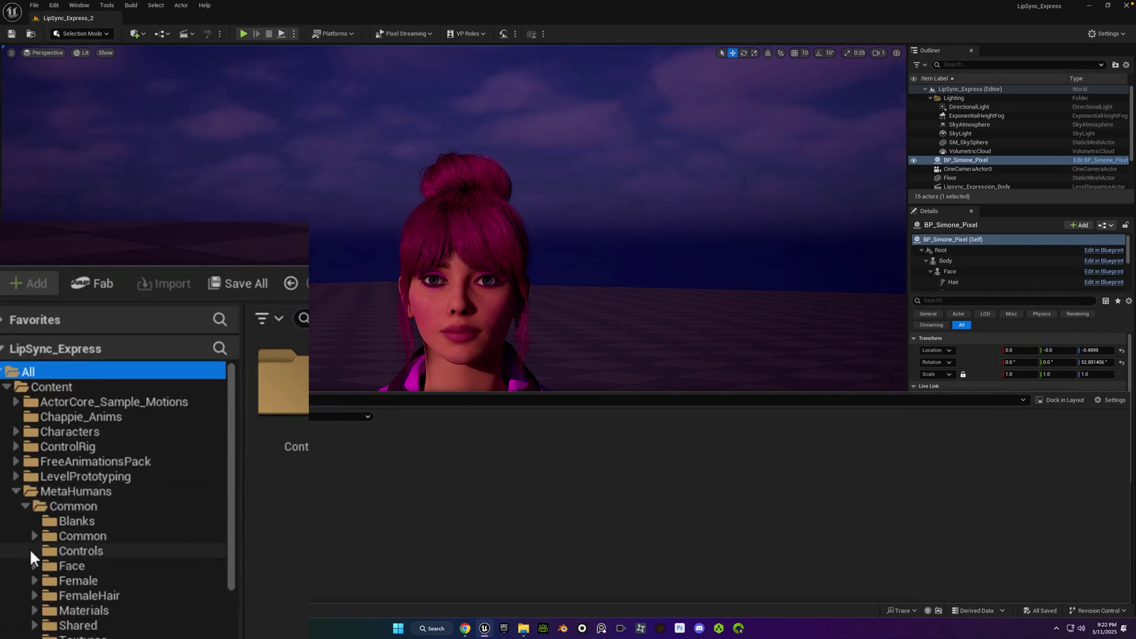
click(34, 536)
click(43, 580)
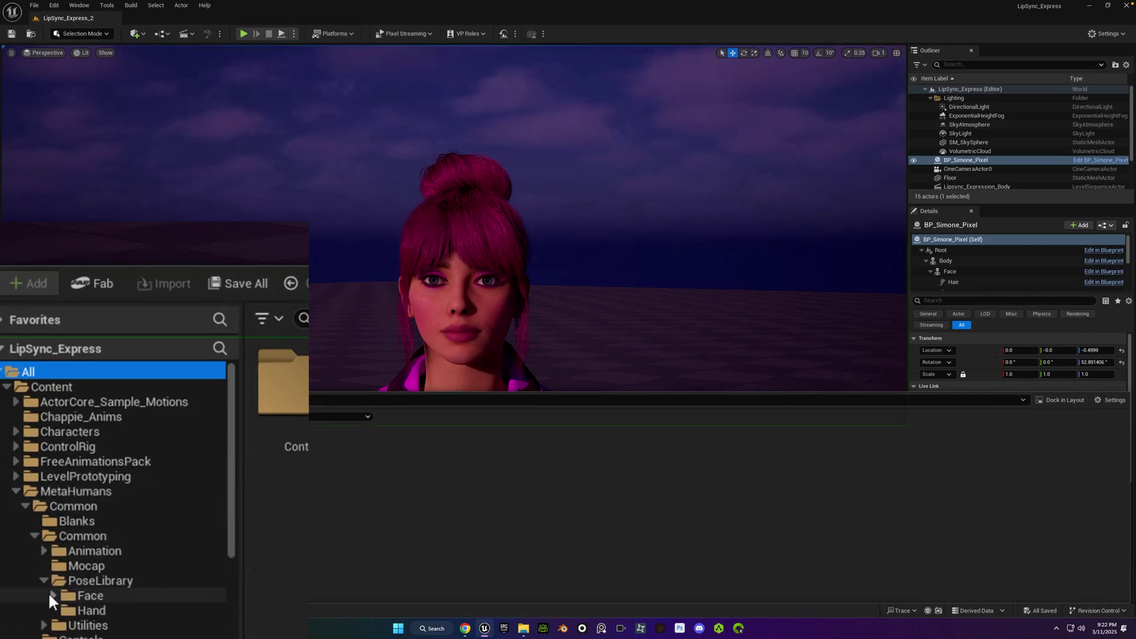
click(52, 596)
right_click(83, 609)
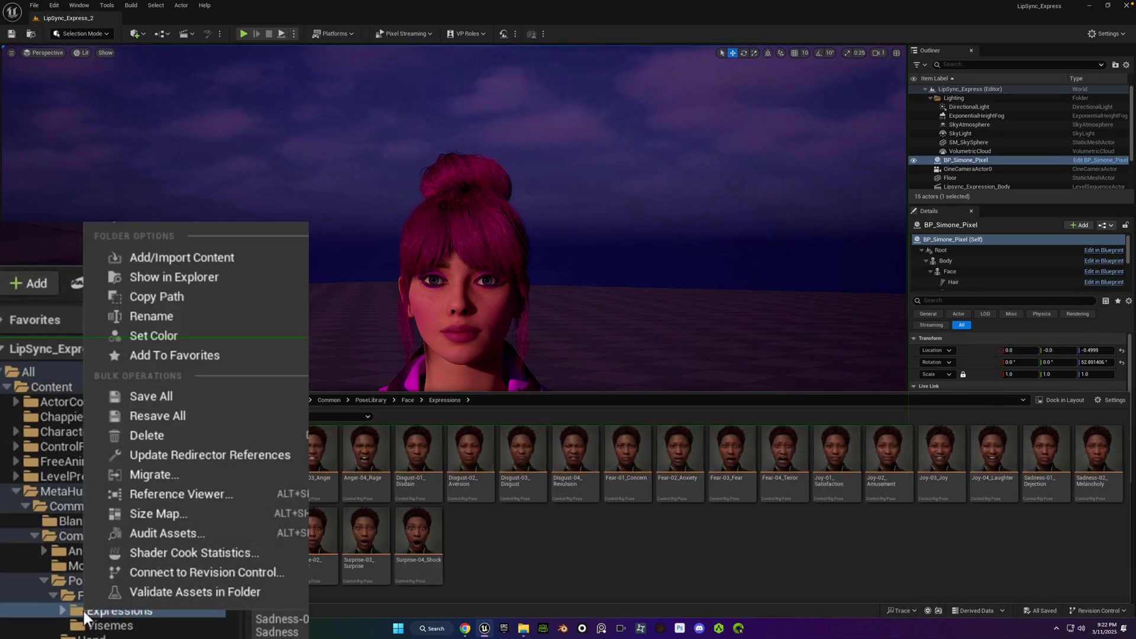
Copy Pixel_Poser.uasset from Downloads and paste it into the Expressions folder in Explorer.
click(139, 280)
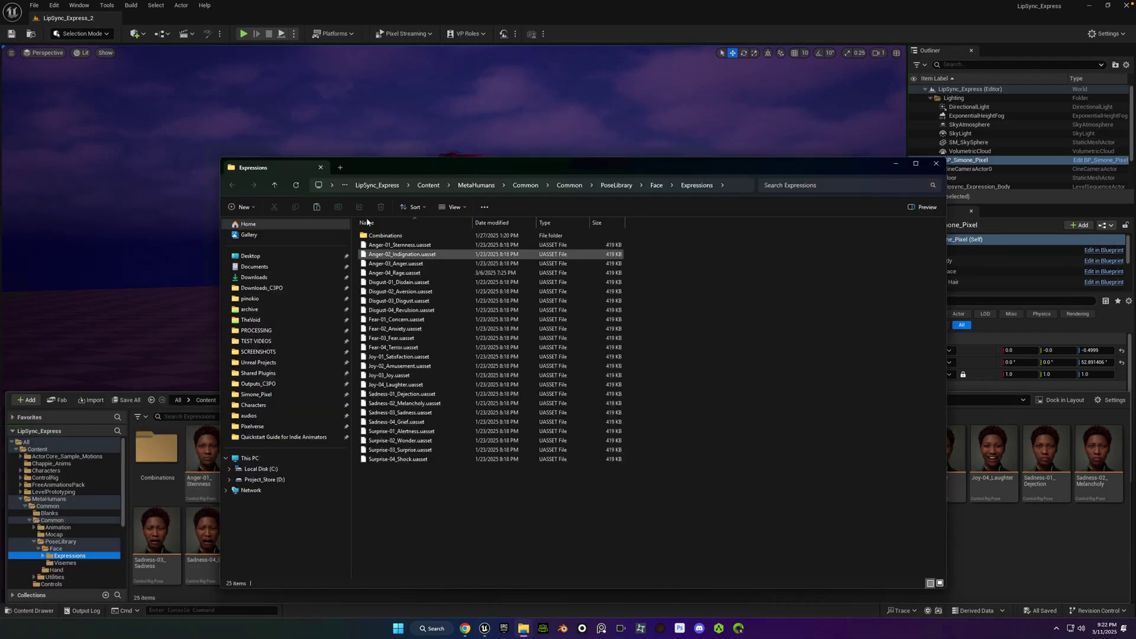
click(338, 36)
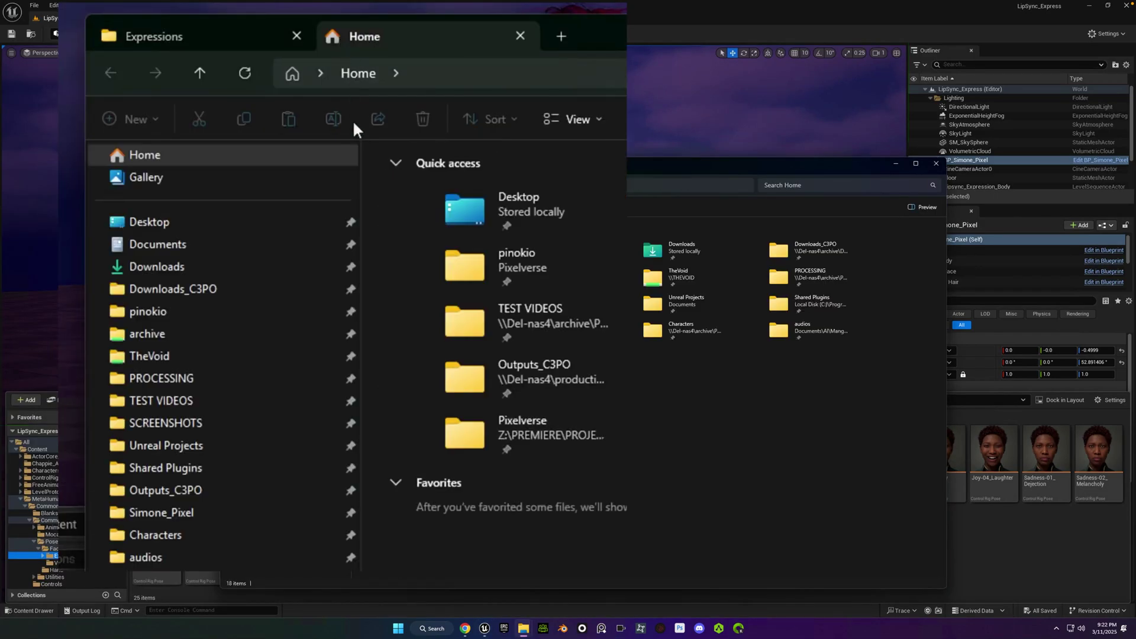
click(197, 274)
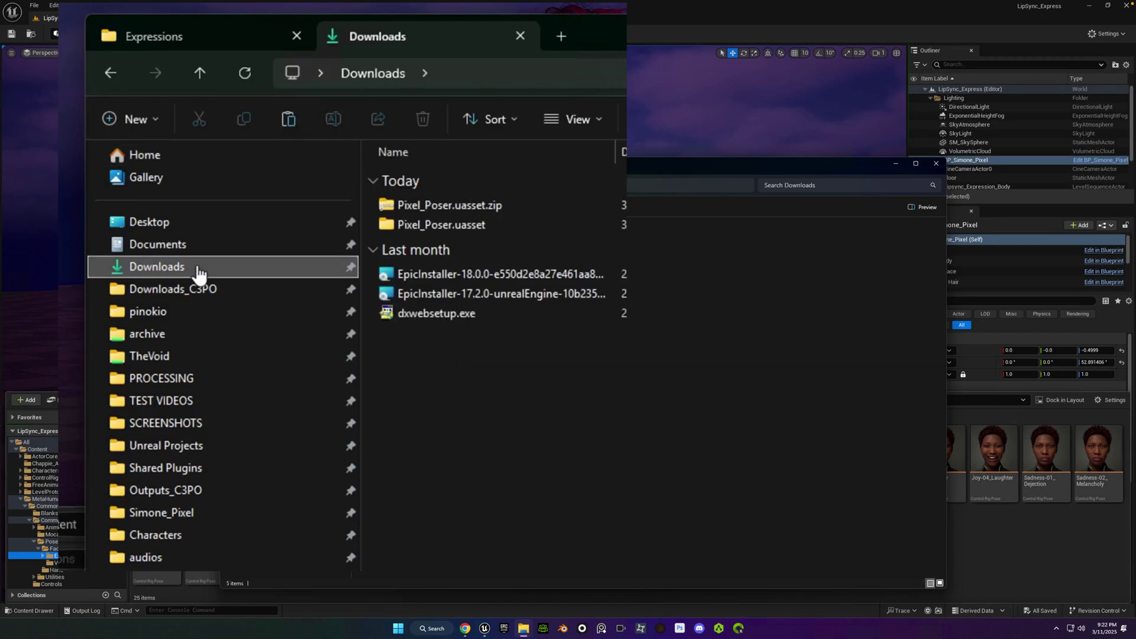
double_click(469, 219)
click(442, 208)
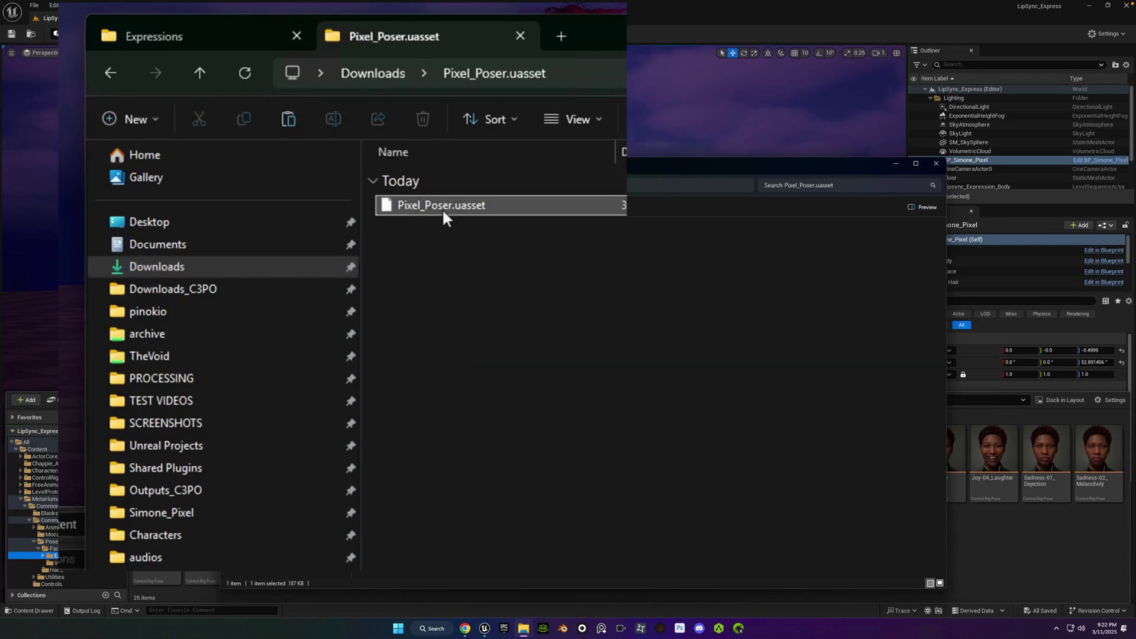
right_click(442, 208)
click(494, 468)
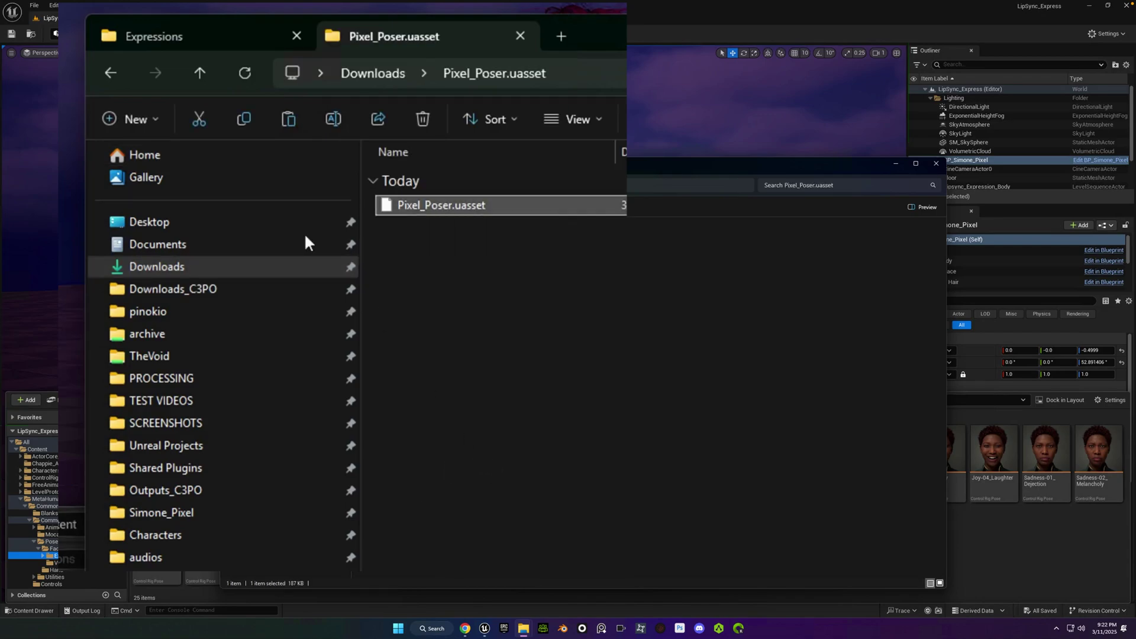
click(223, 48)
right_click(386, 377)
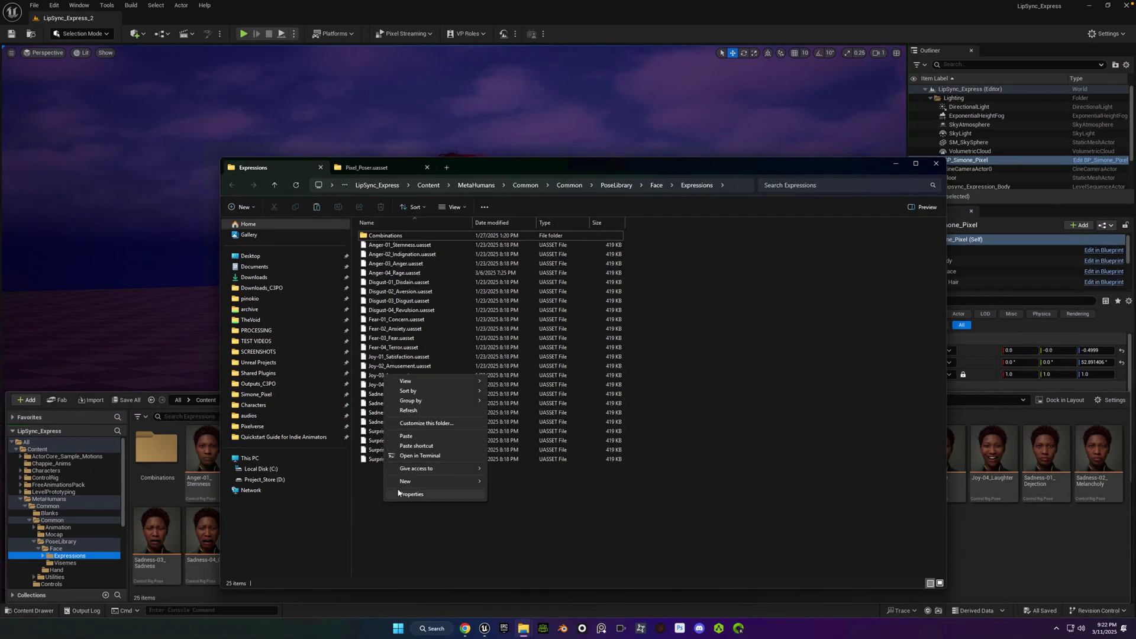
click(406, 436)
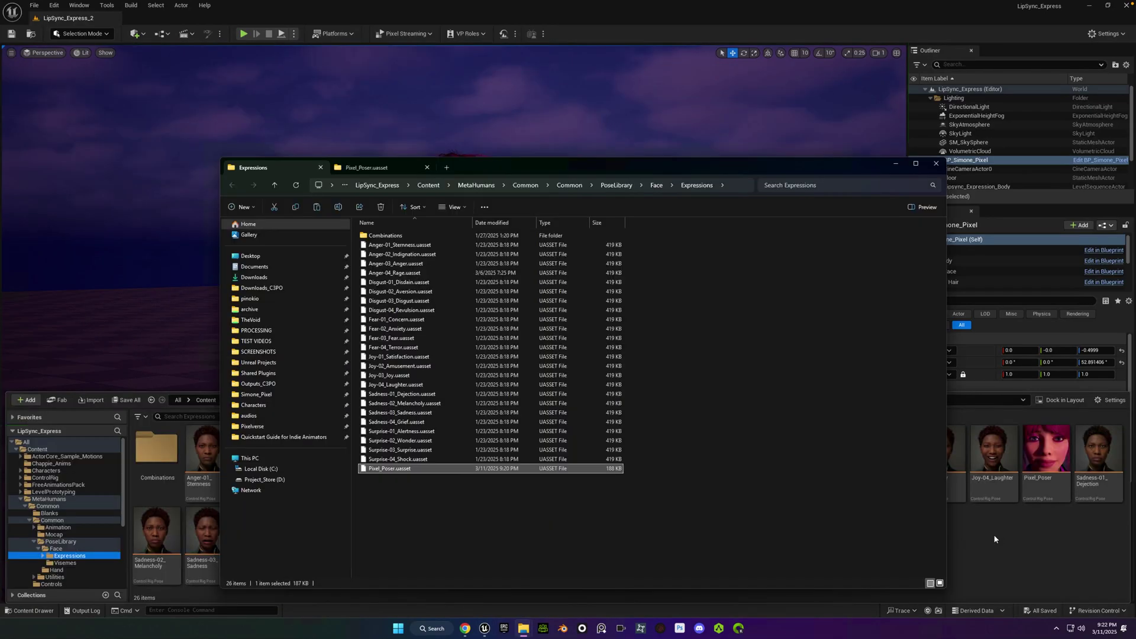
Switch the editor to Animation Mode and open the Control Rig pose library.
click(1046, 450)
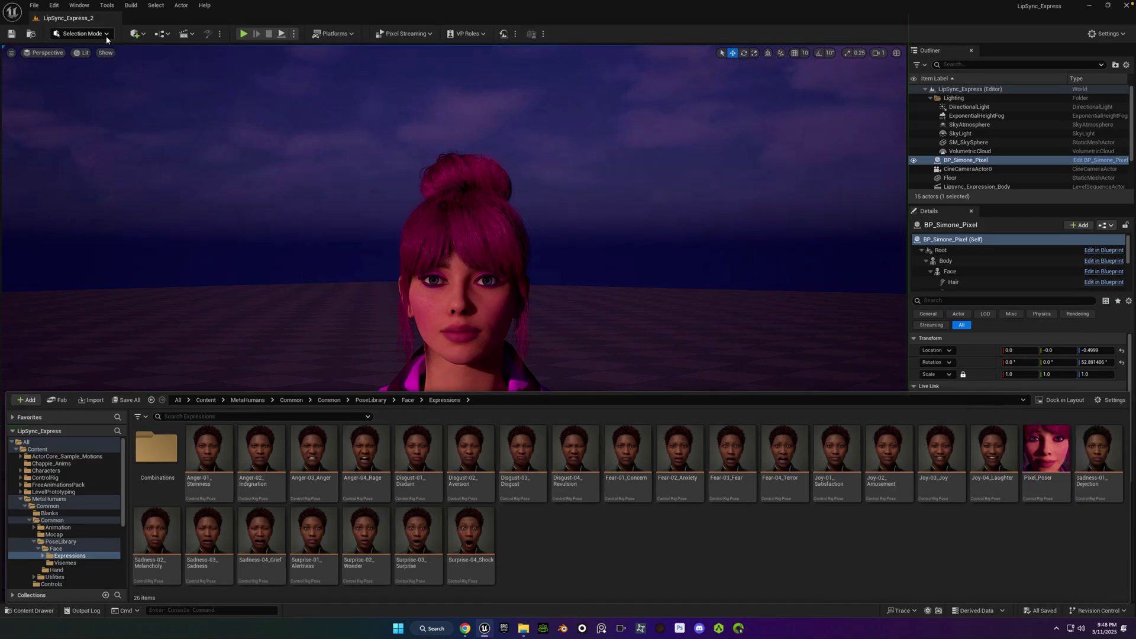
click(105, 34)
click(88, 113)
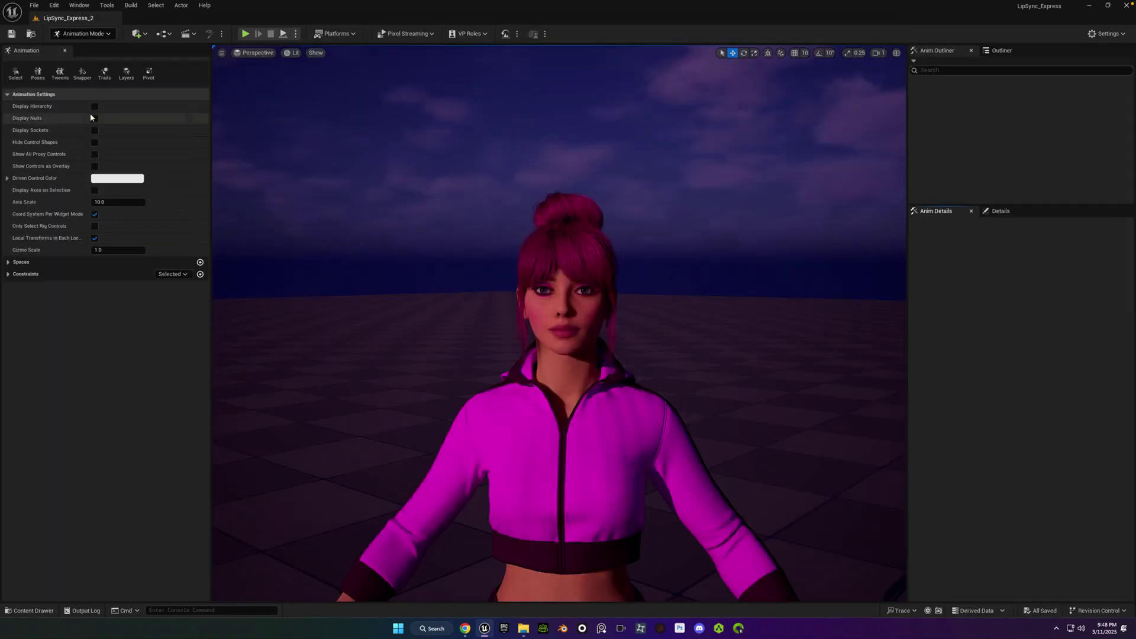
click(37, 76)
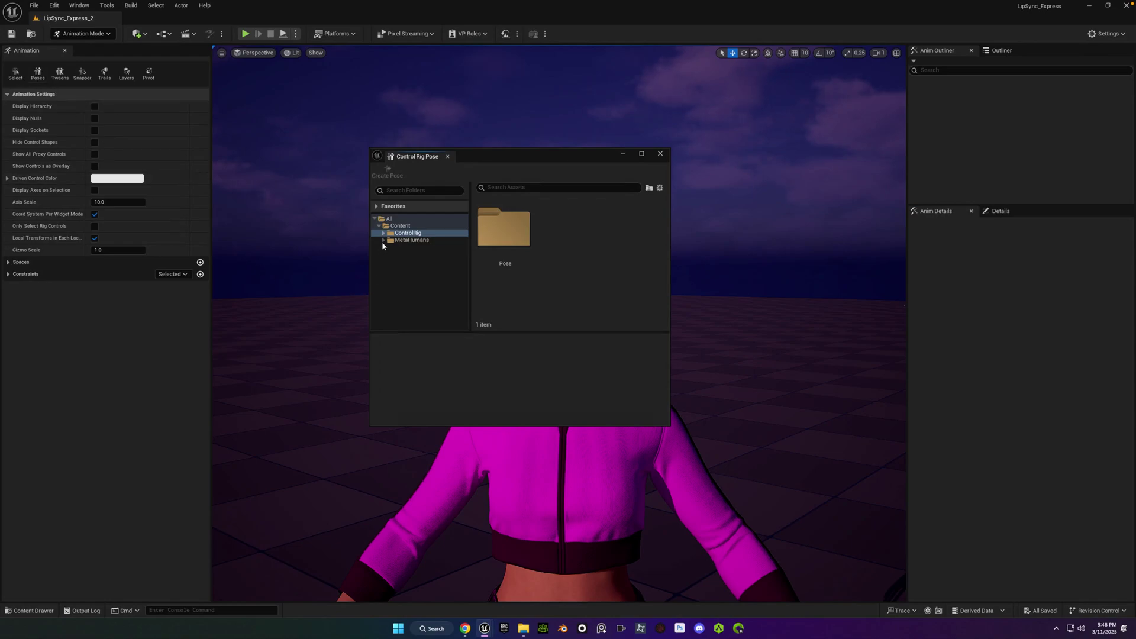
Add the MetaHumans folder as a poses folder in the pose library.
right_click(392, 241)
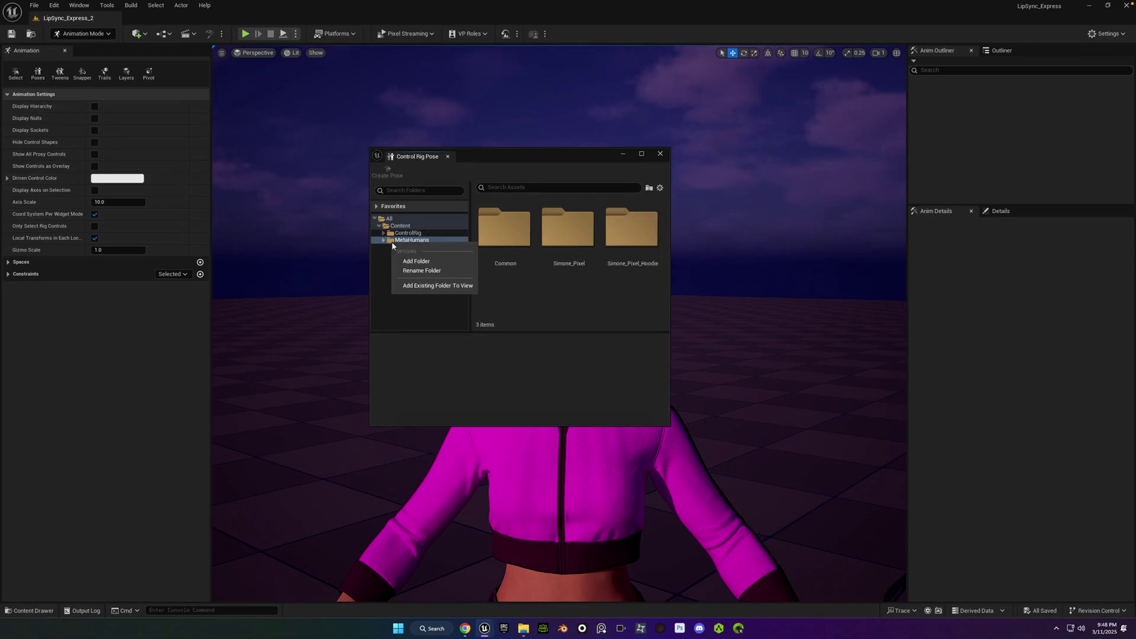
click(421, 287)
click(520, 321)
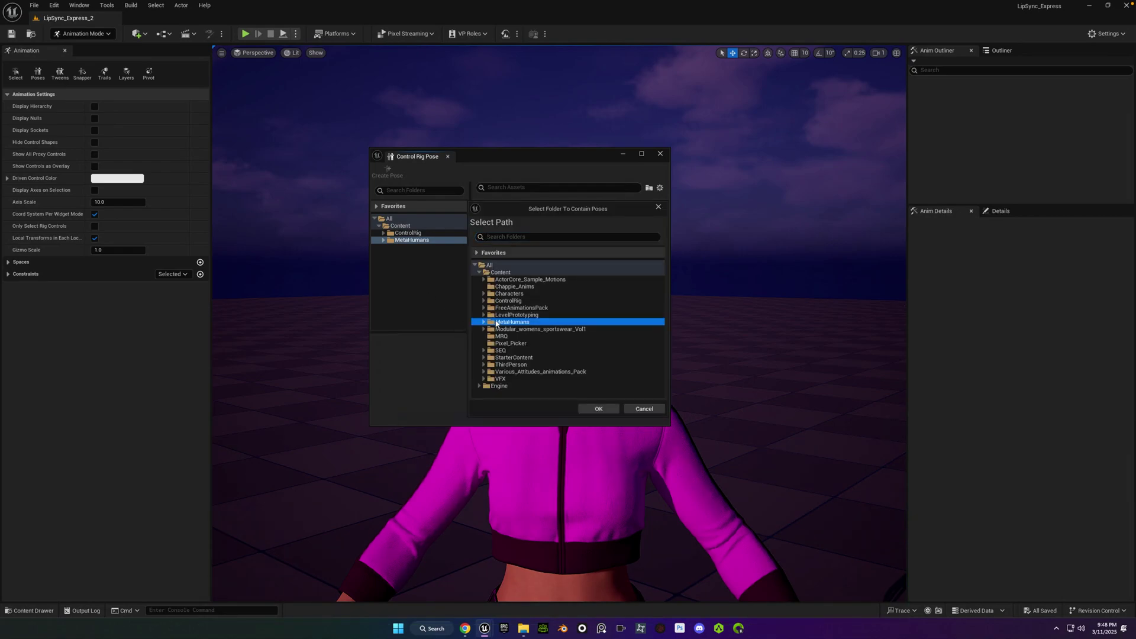
click(597, 408)
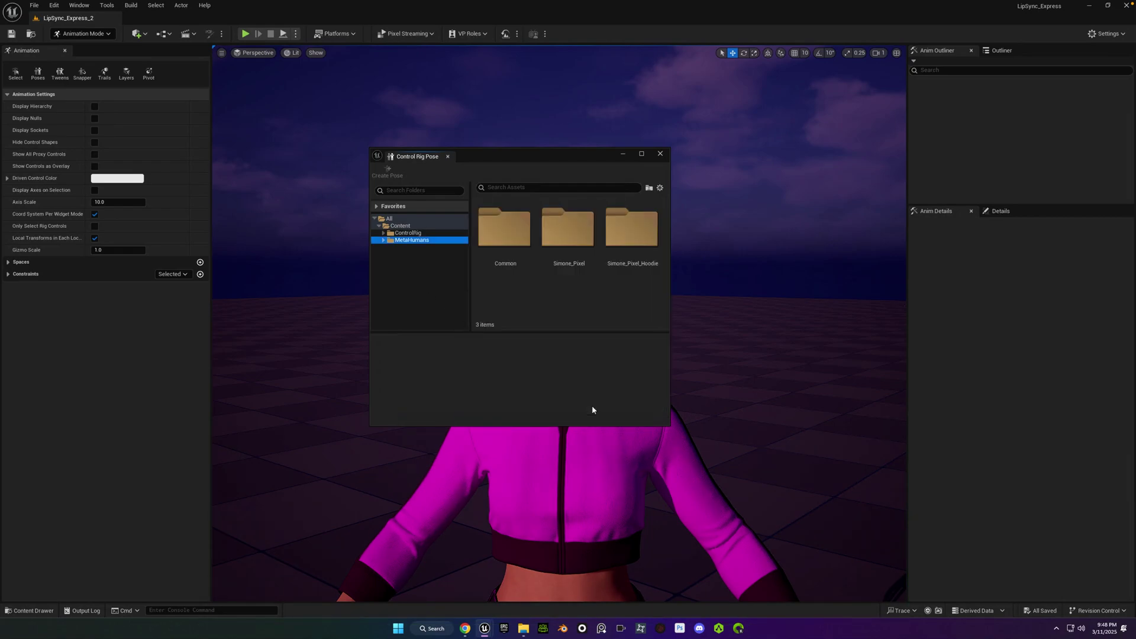
Show the Face > Expressions poses and dock the pose browser beside the Animation panel.
click(384, 241)
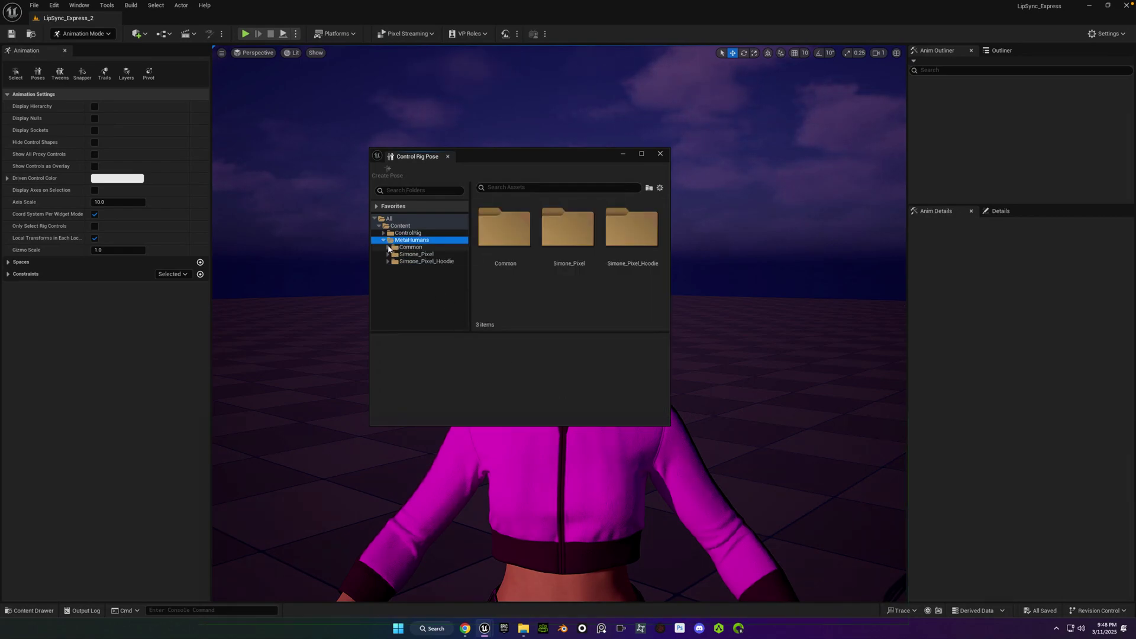
click(388, 247)
click(392, 262)
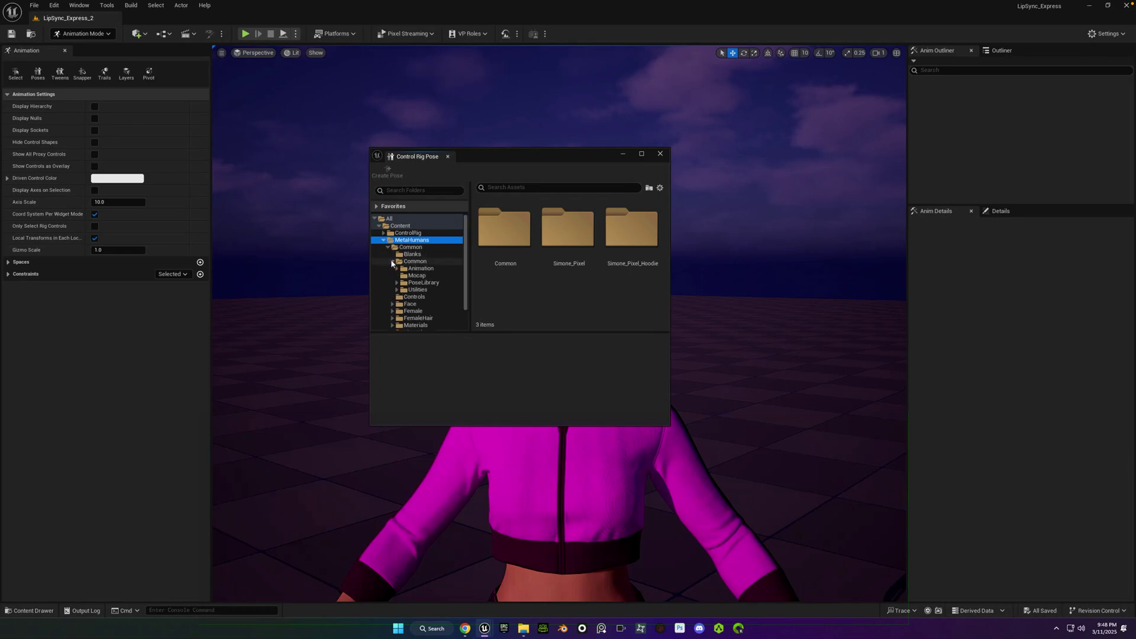
click(397, 282)
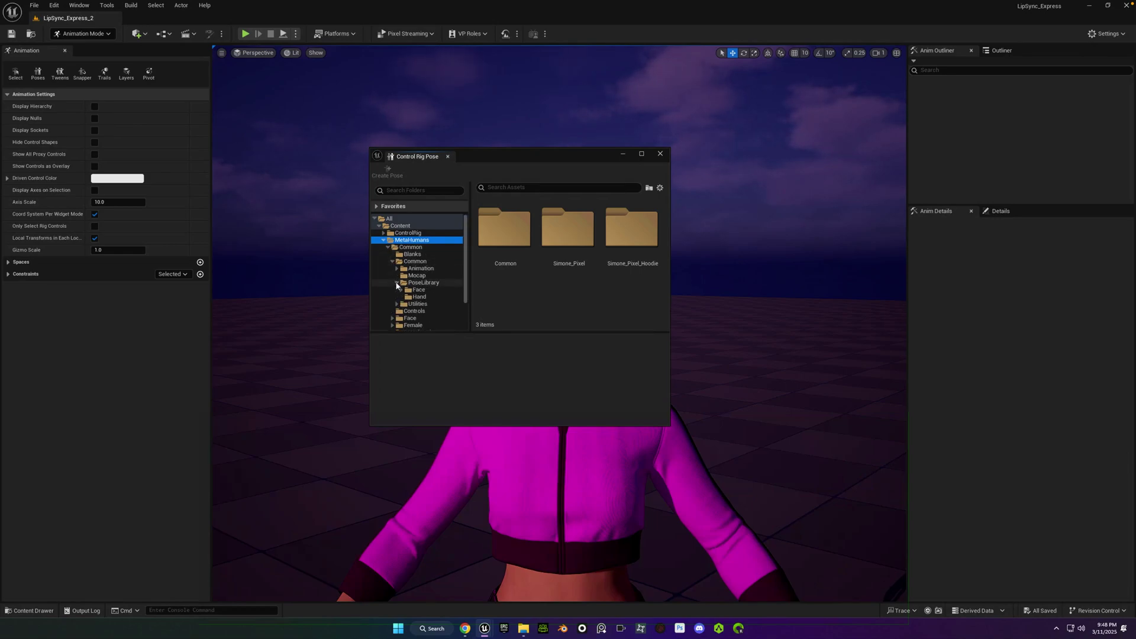
click(400, 290)
click(428, 297)
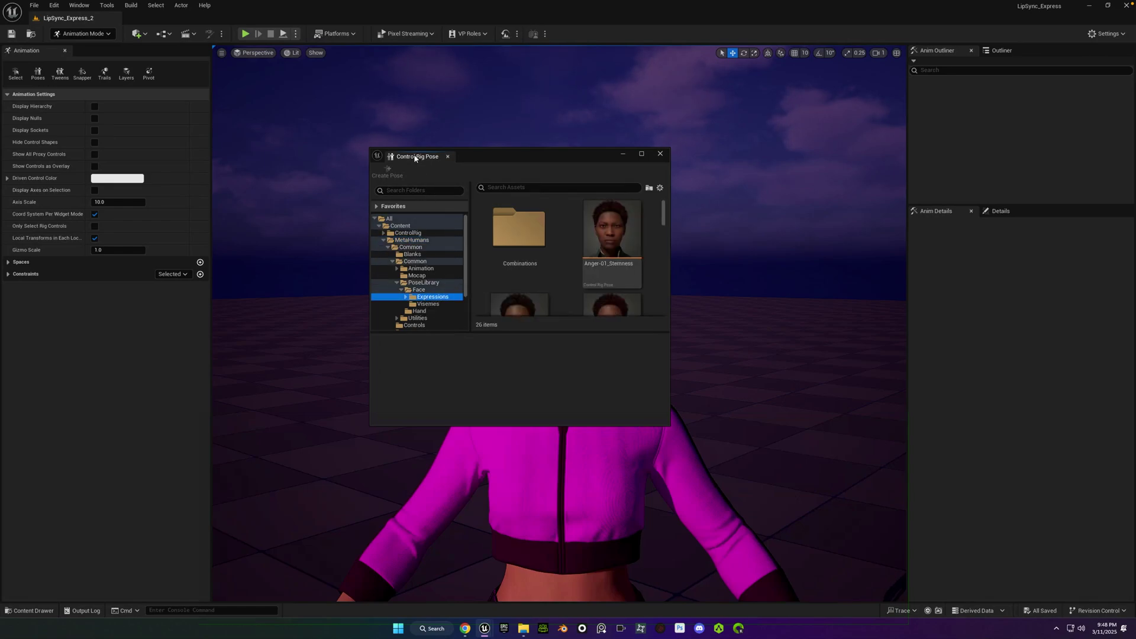
drag(415, 158, 136, 66)
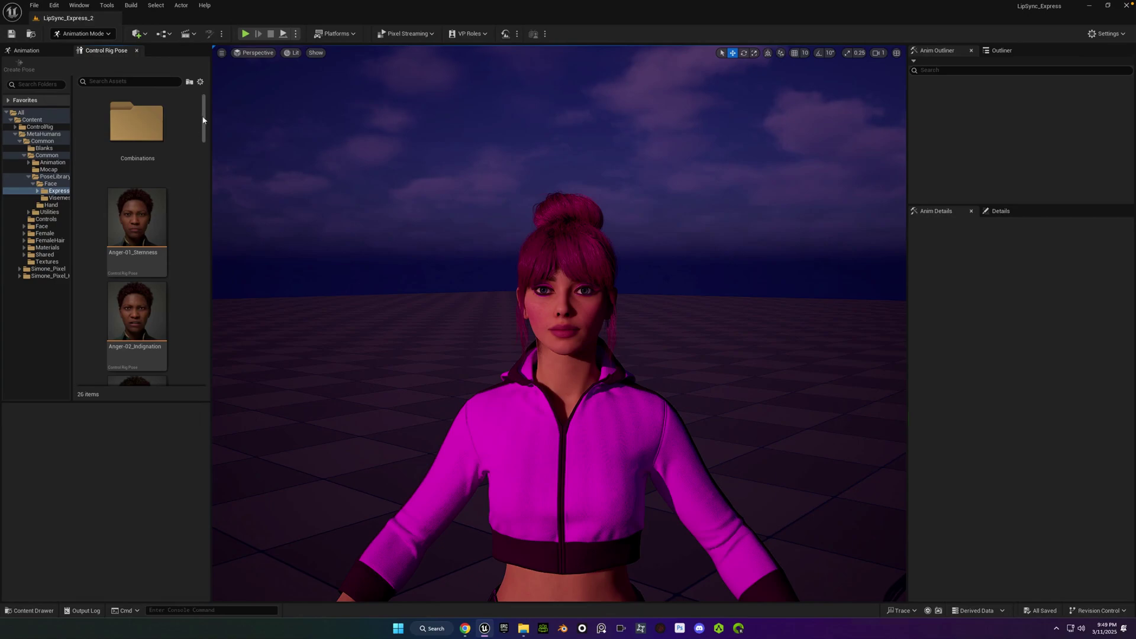
Select the Pixel_Poser pose and add a new level sequence saved in the SEQ folder.
scroll(138, 194, down, 10)
click(138, 194)
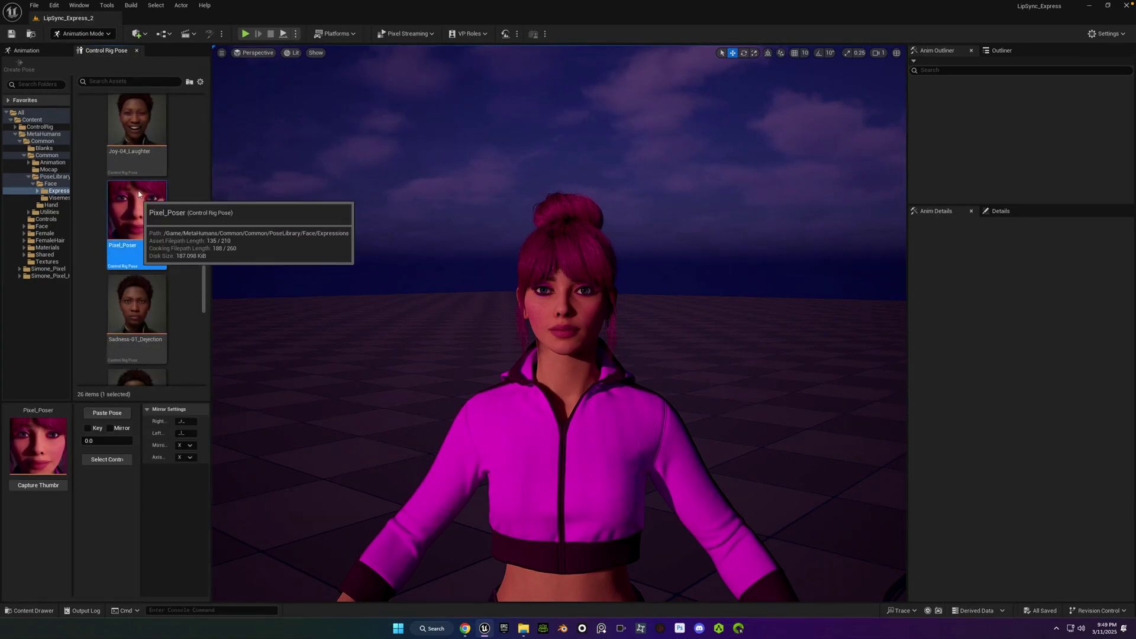
click(191, 33)
click(211, 54)
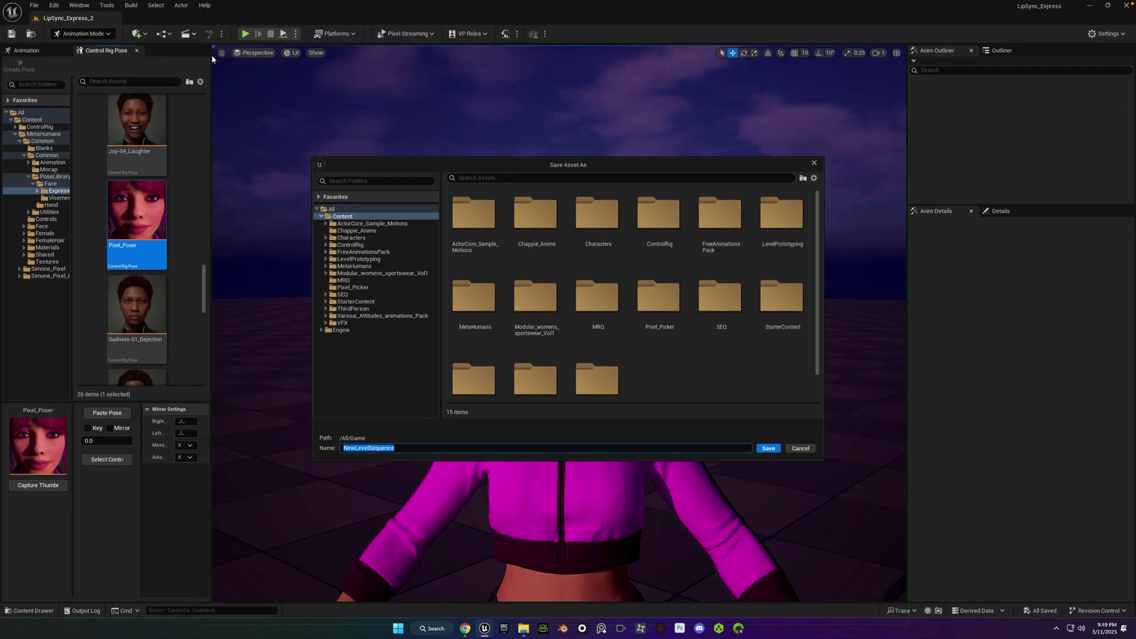
double_click(723, 303)
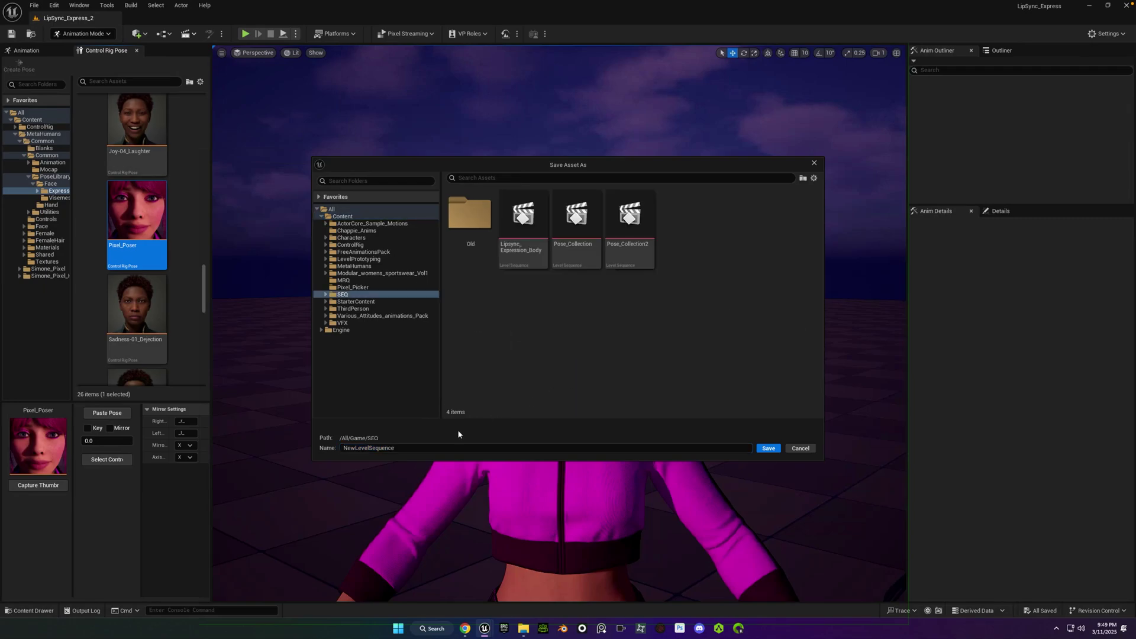
click(424, 447)
Name the sequence PixelPoser, add the MetaHuman character with Ctrl+A, and select its body control rig track.
text(Pi)
text(xelPoser)
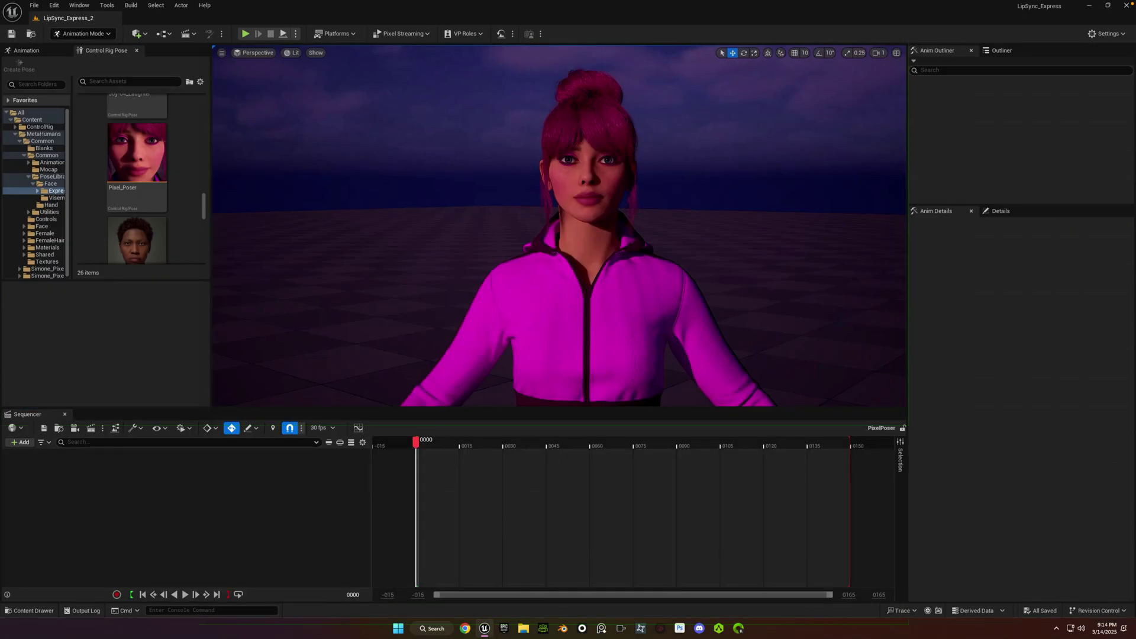
click(600, 307)
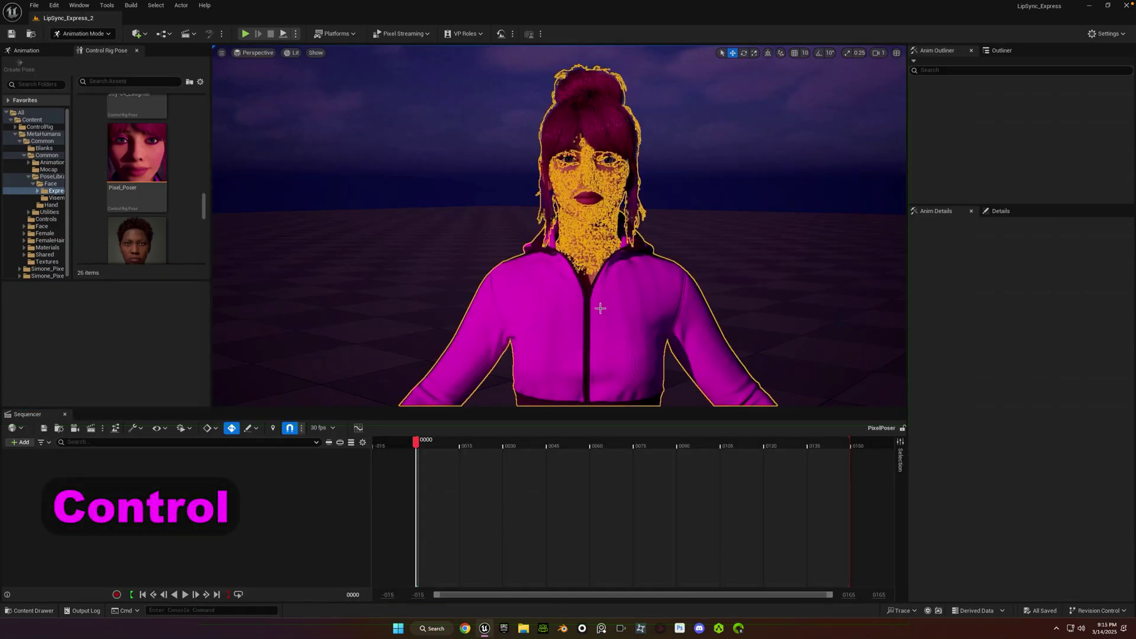
key(ctrl+a)
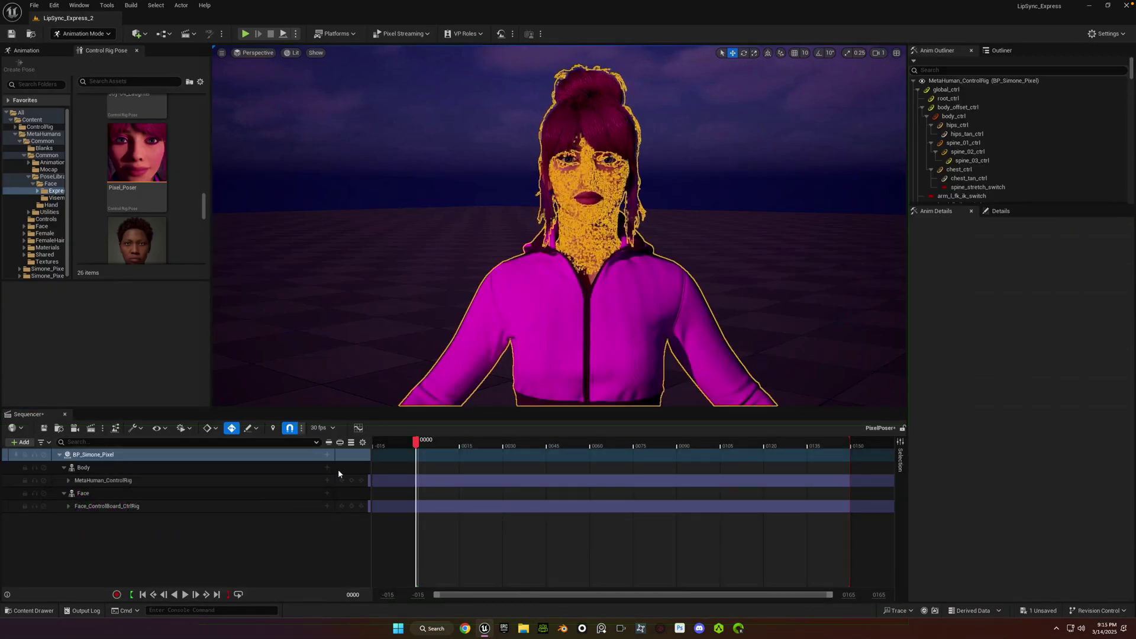
click(192, 481)
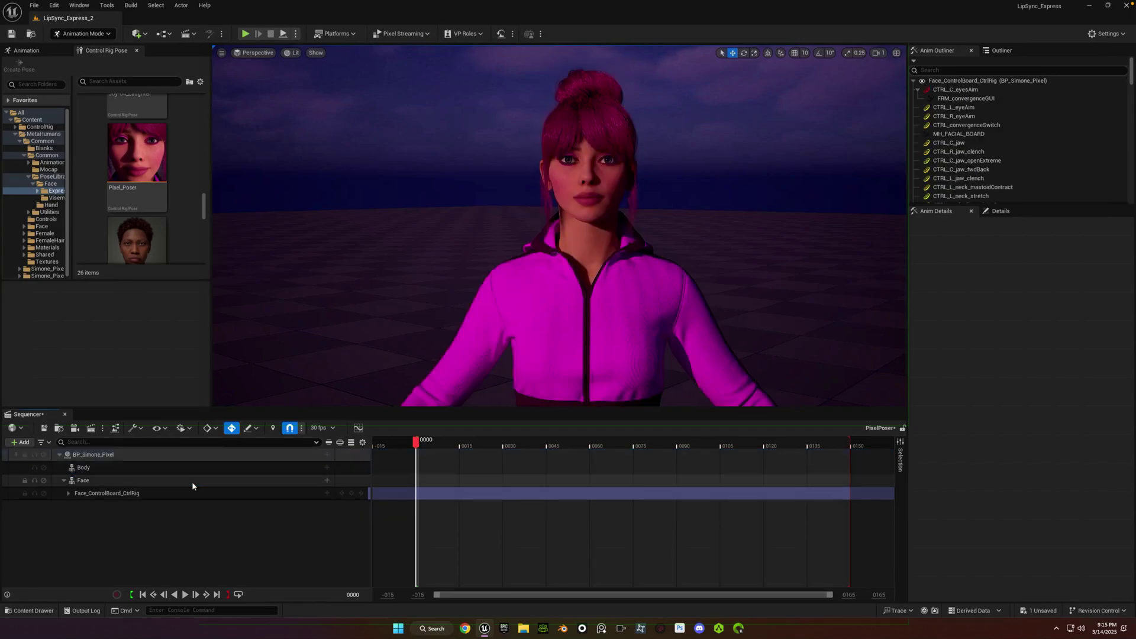
Add the Third Person feature pack to the project from the Content Drawer.
key(ctrl+space)
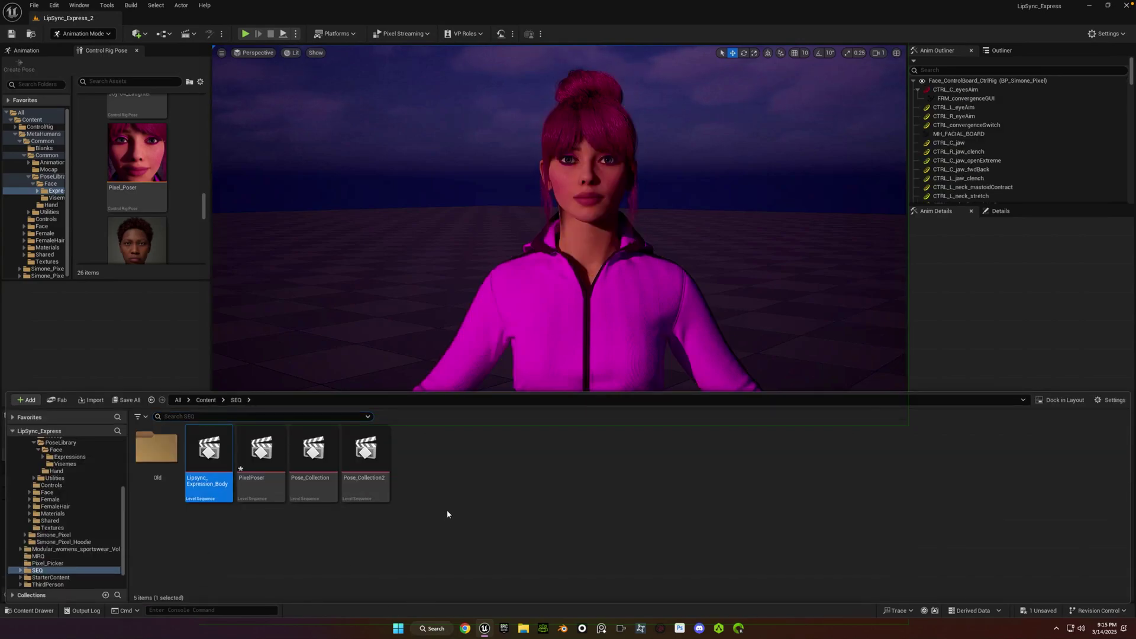
right_click(447, 445)
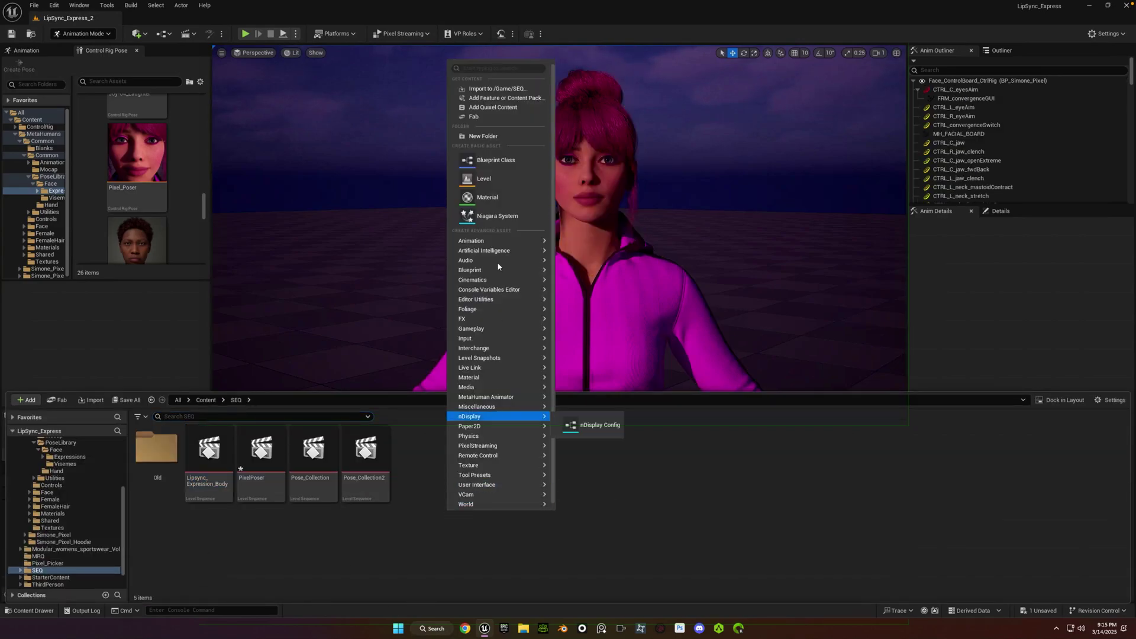
click(490, 98)
click(431, 266)
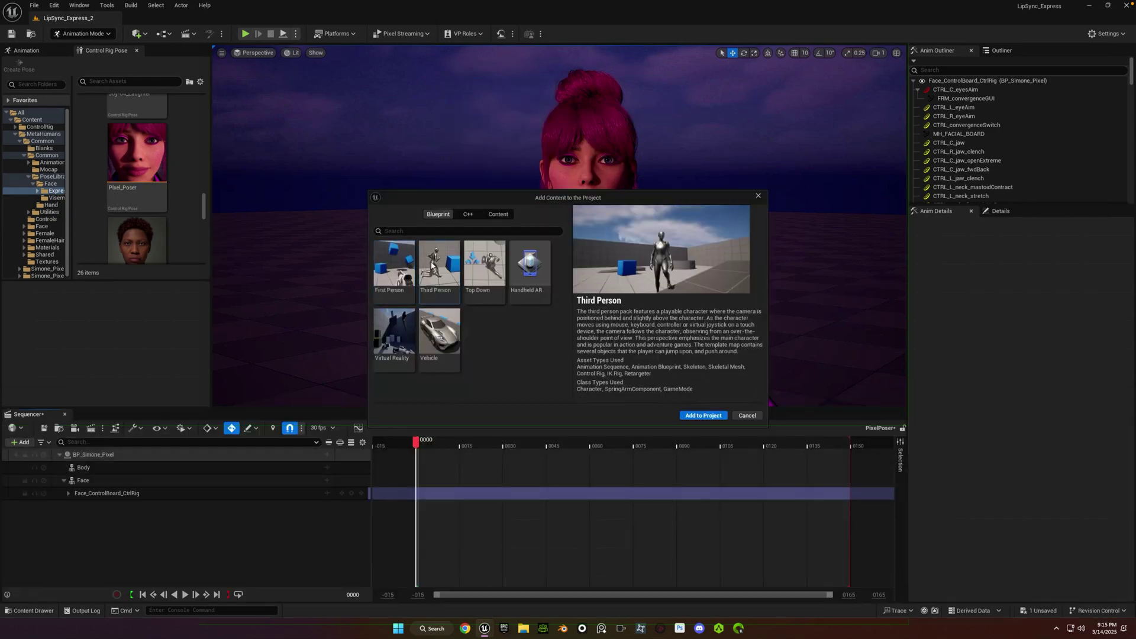
click(692, 416)
Browse to Characters > Mannequins > Animations > Quinn and right-click MF_Idle.
click(362, 269)
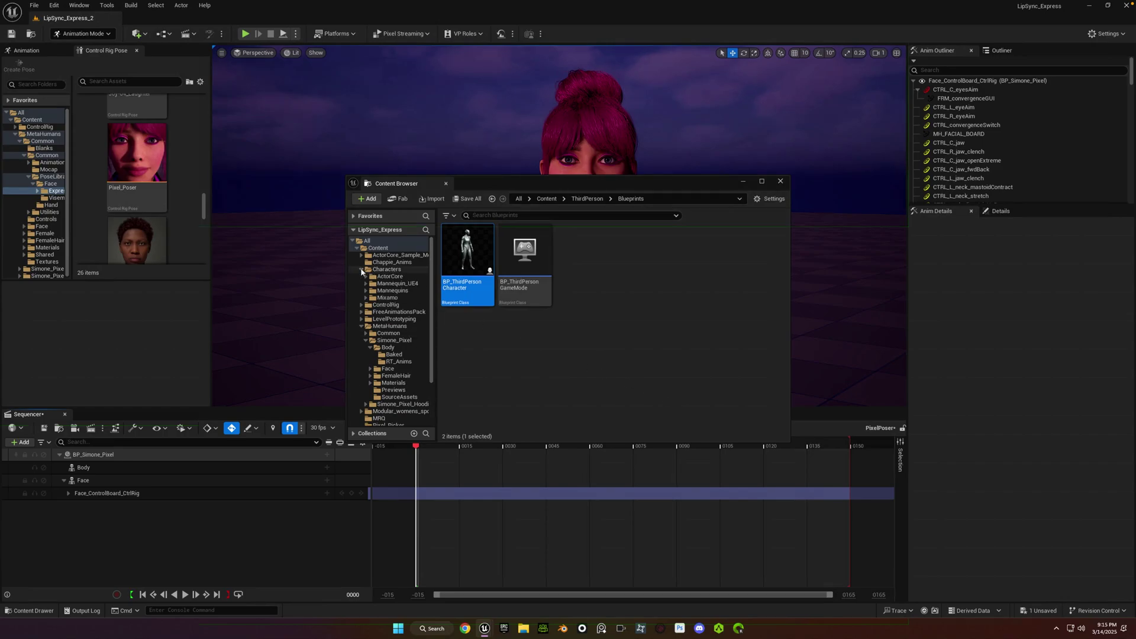
click(365, 291)
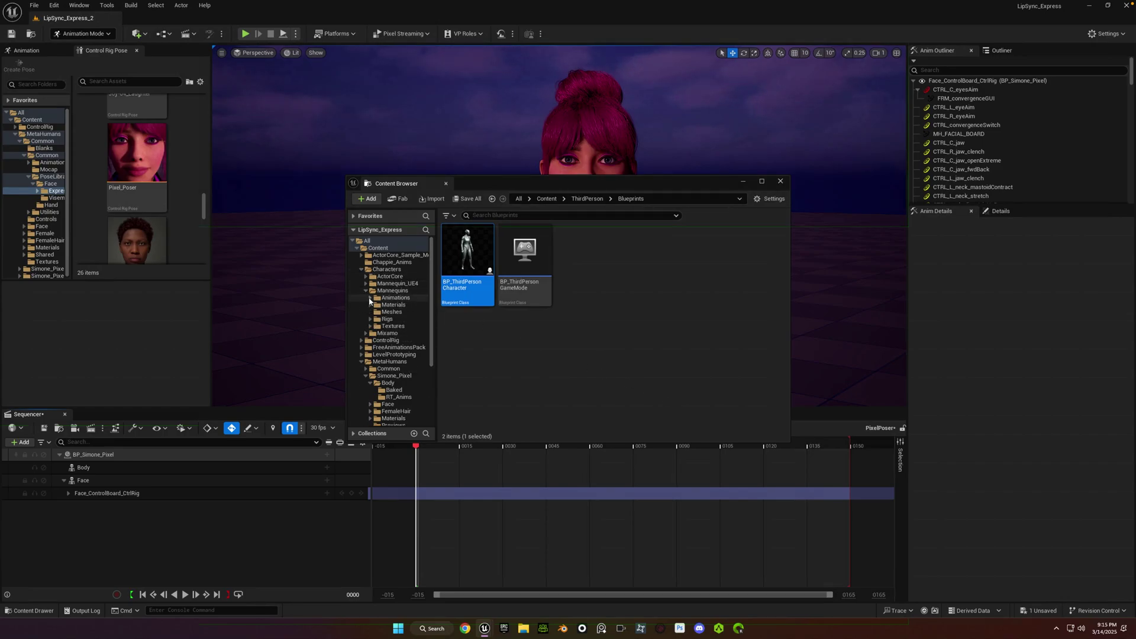
click(369, 298)
click(390, 311)
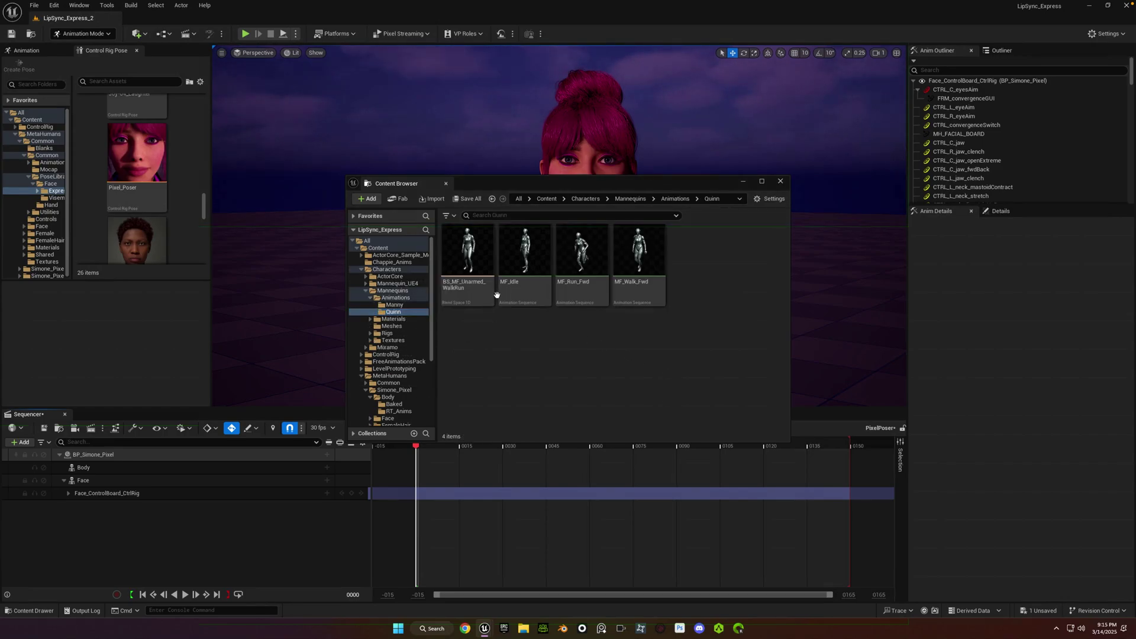
right_click(523, 256)
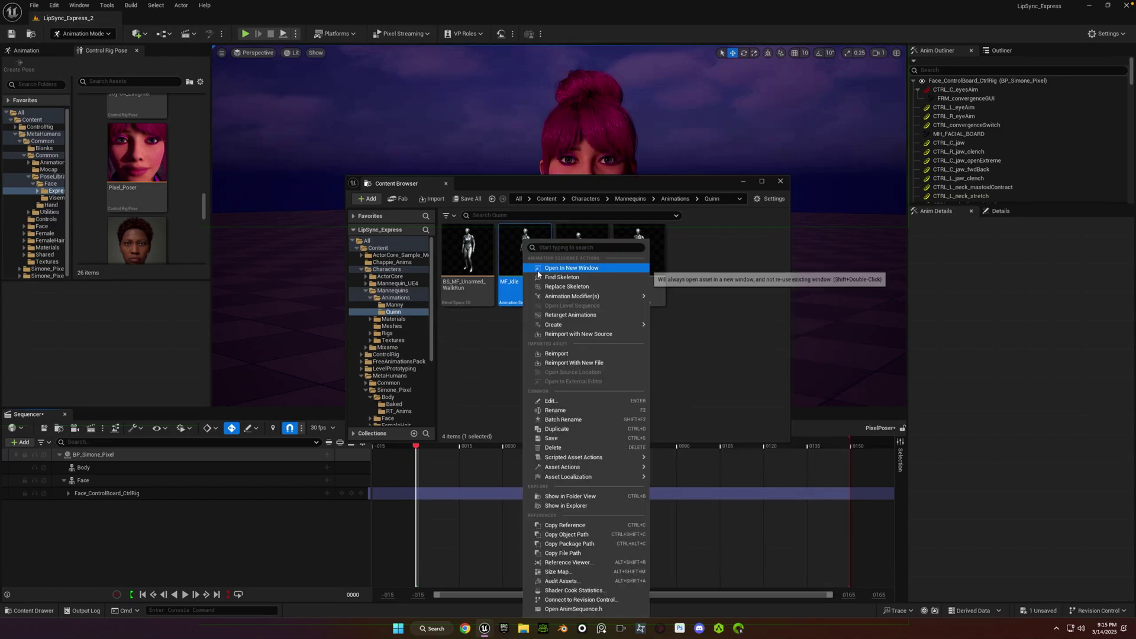
Retarget animations with f_med_unw_body as target mesh and MF_Idle selected.
click(545, 314)
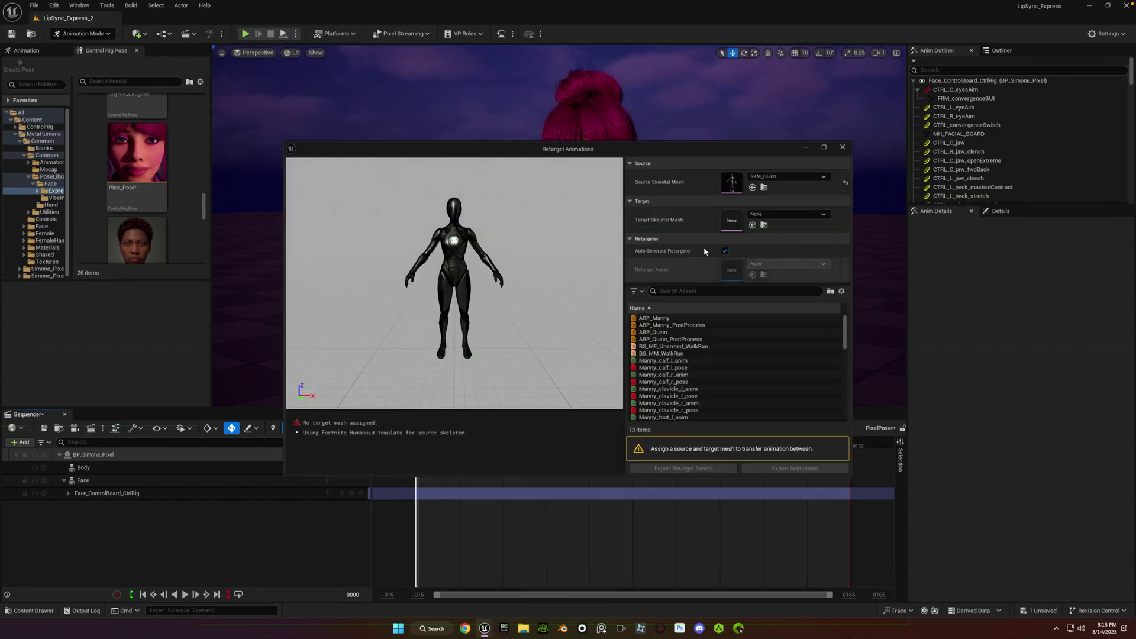
click(763, 214)
text(simone)
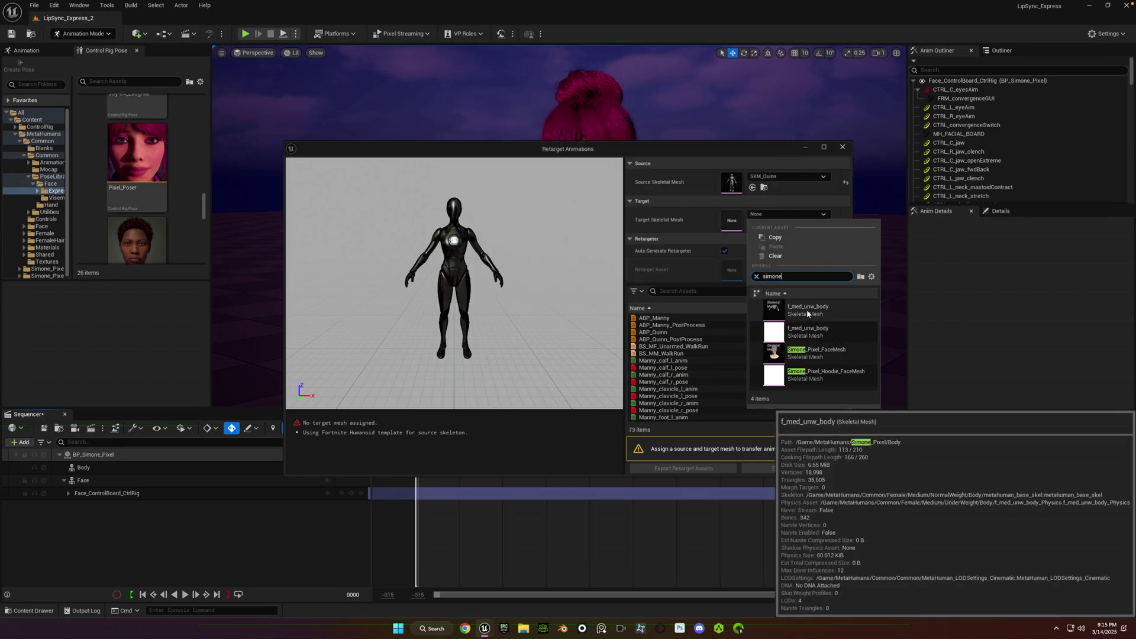
click(806, 310)
click(692, 291)
text(idle)
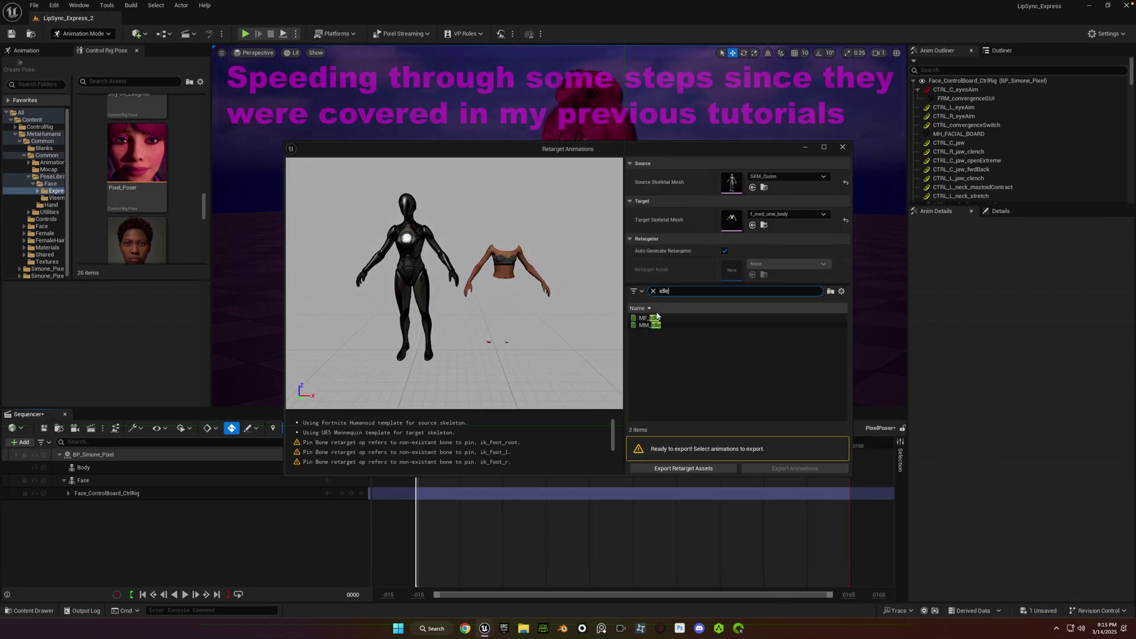
click(654, 318)
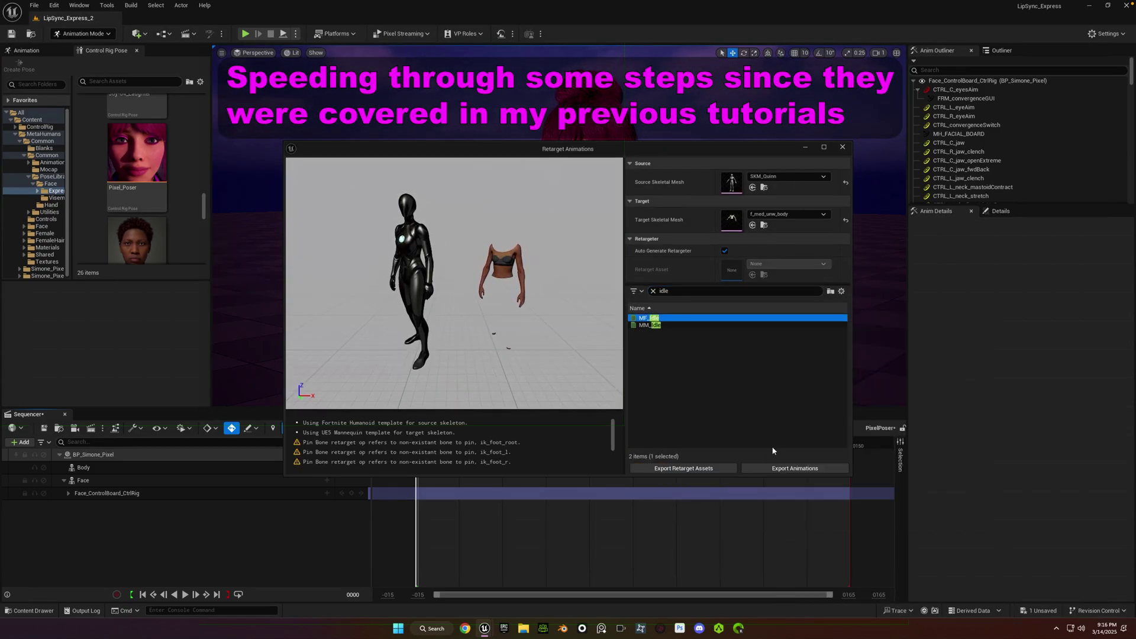
Export the retargeted MF_Idle into MetaHumans/Simone_Pixel/Body/RT_Anims.
click(775, 468)
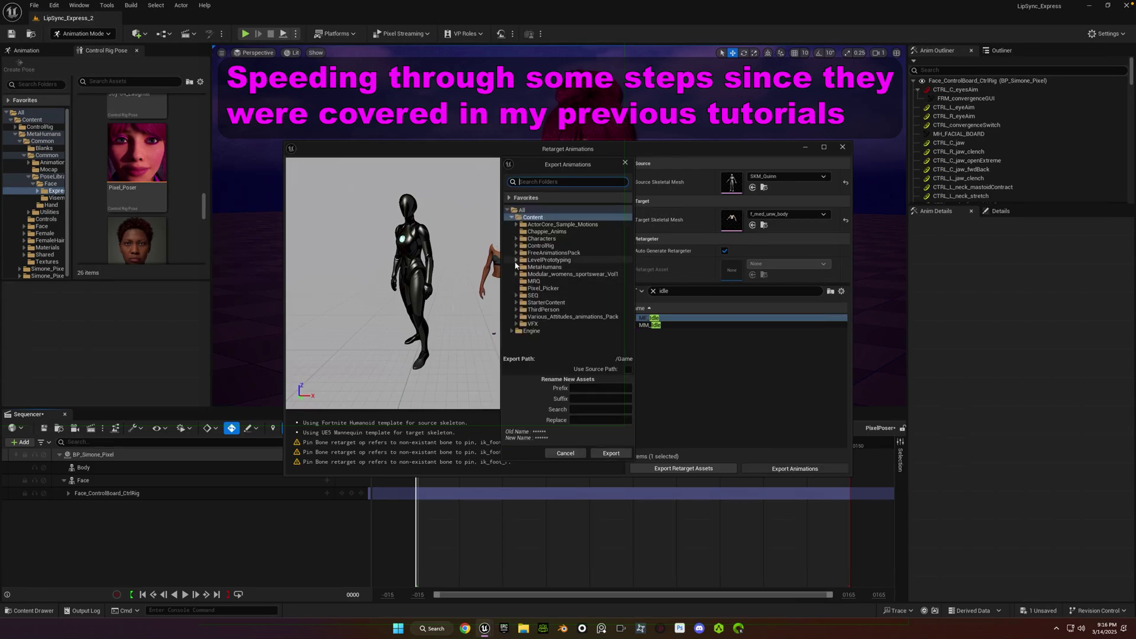
click(516, 267)
click(521, 281)
click(525, 288)
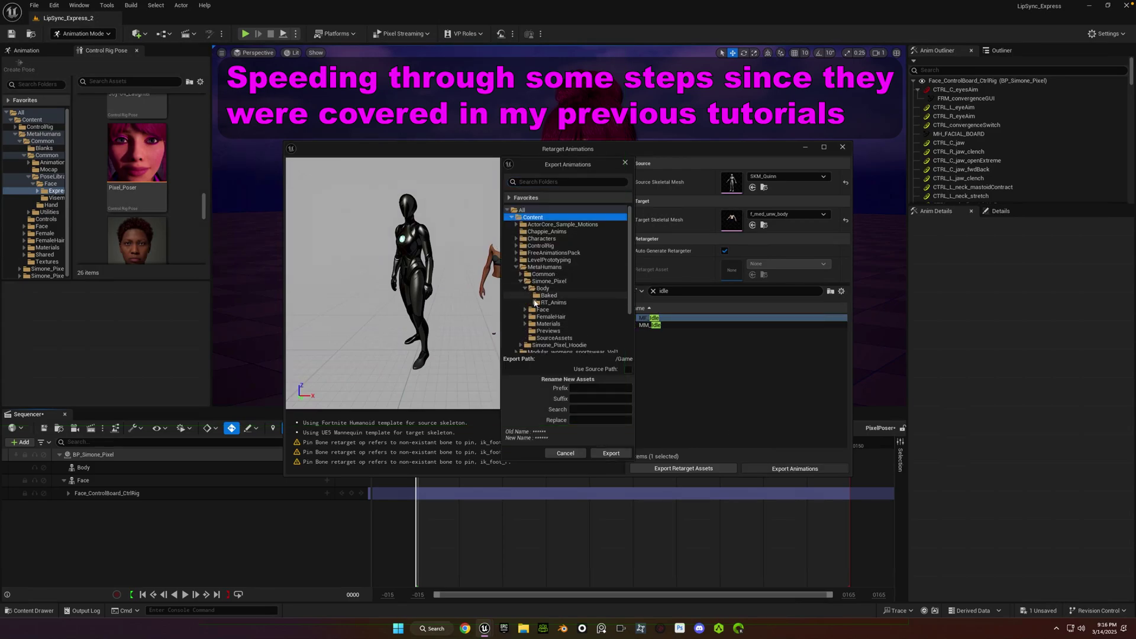
click(536, 303)
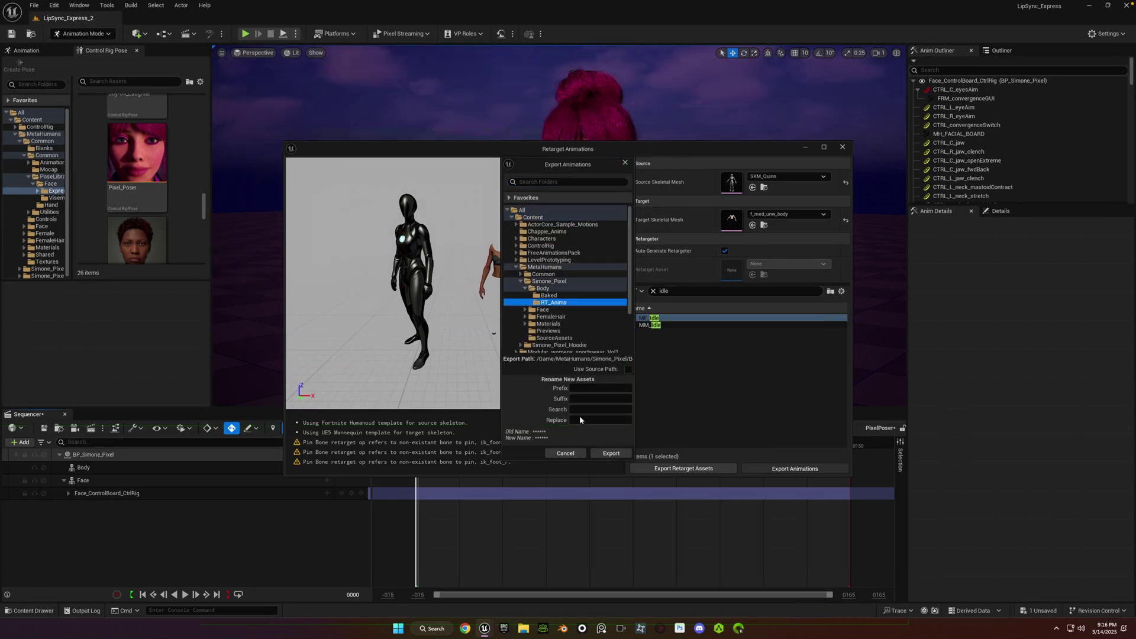
click(611, 453)
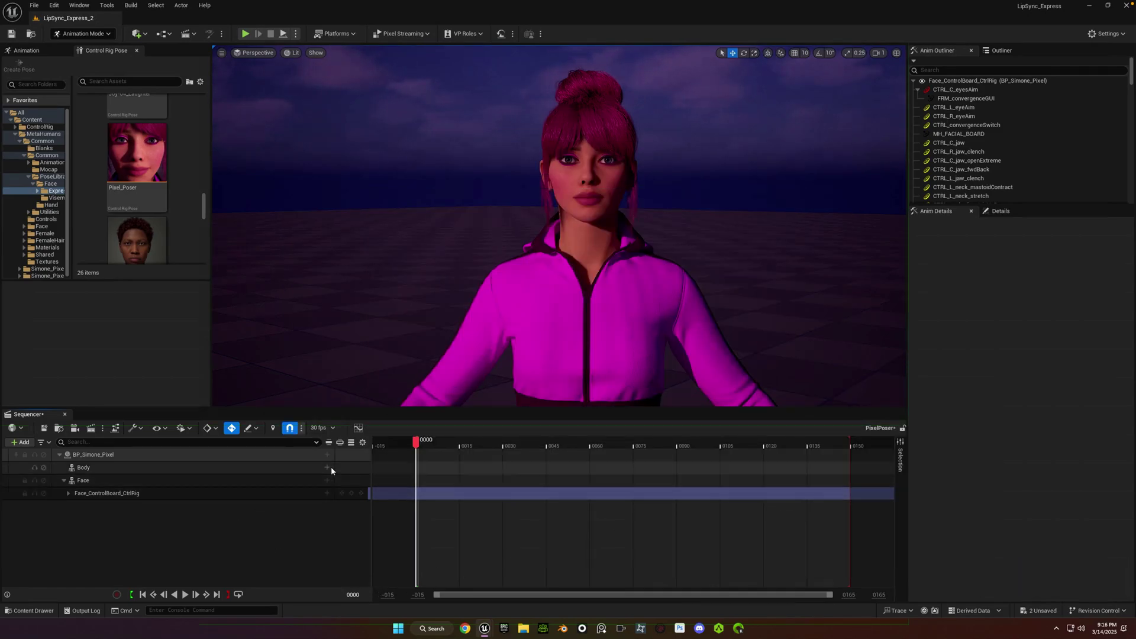
Add the MF_Idle animation to the Body track.
click(327, 467)
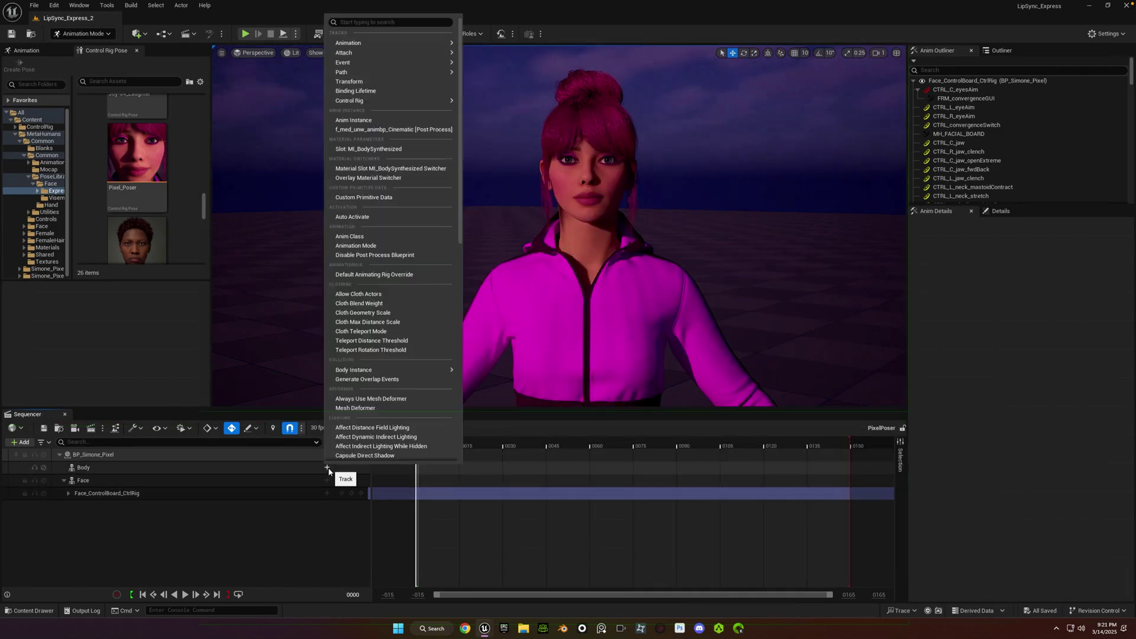
mouse_move(374, 42)
text(m)
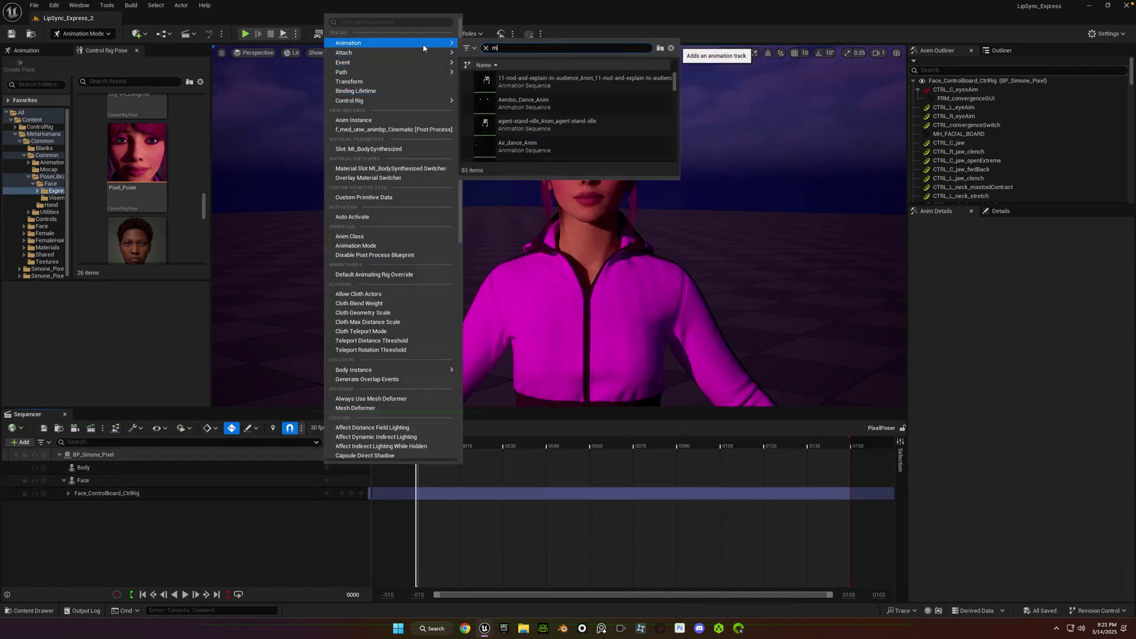
text(f_idle)
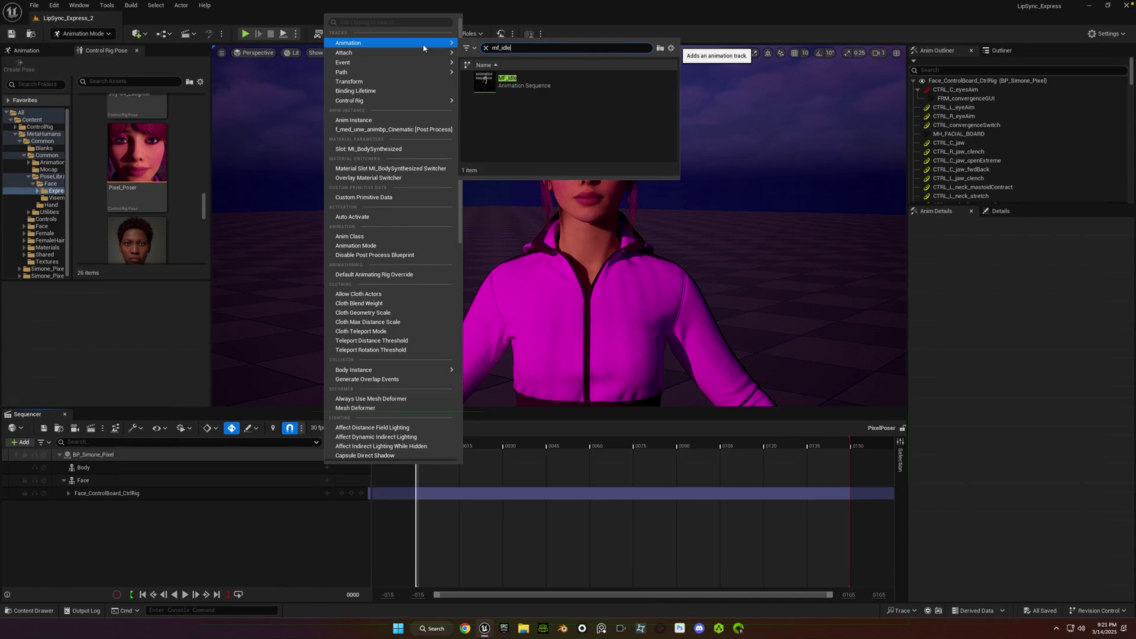
click(521, 82)
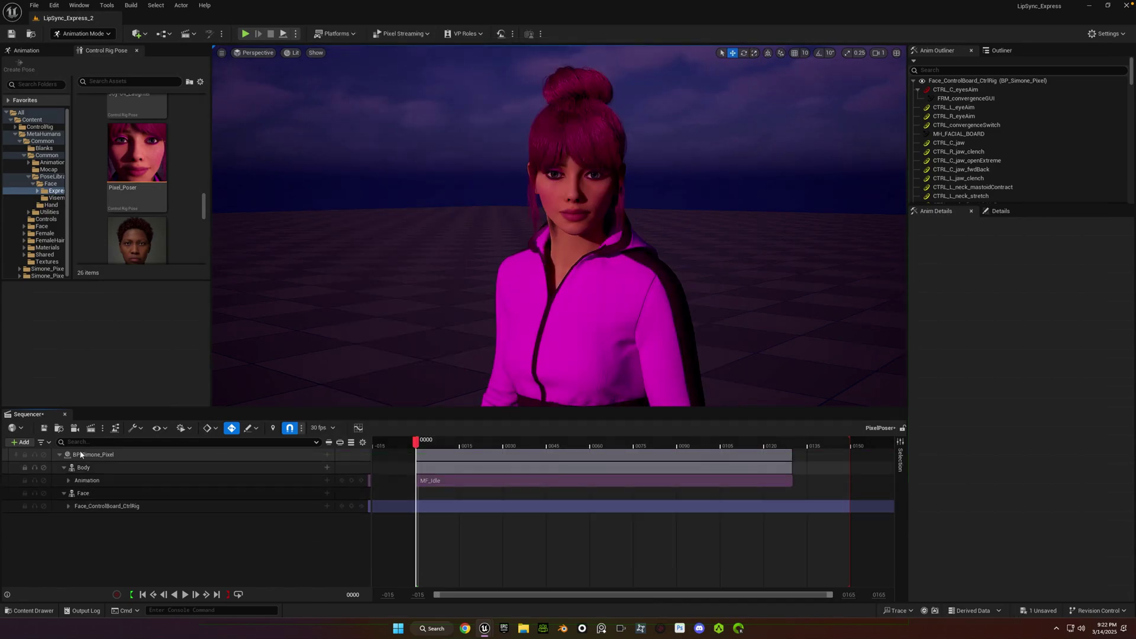
Add an audio track holding the Take2 sound.
click(20, 442)
click(21, 307)
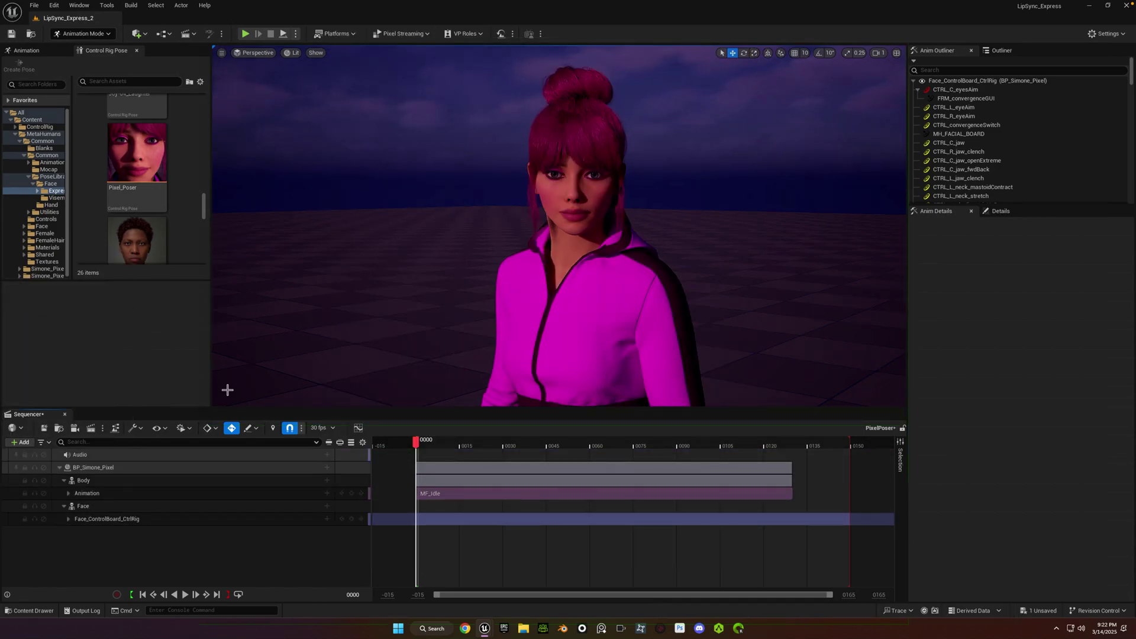
click(327, 455)
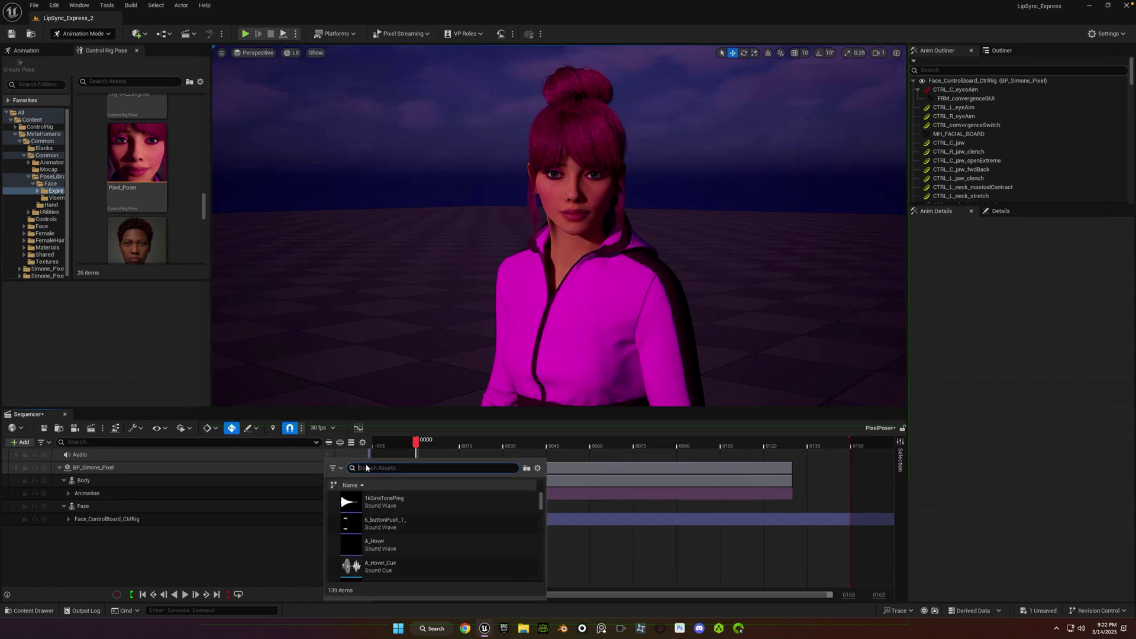
text(tak)
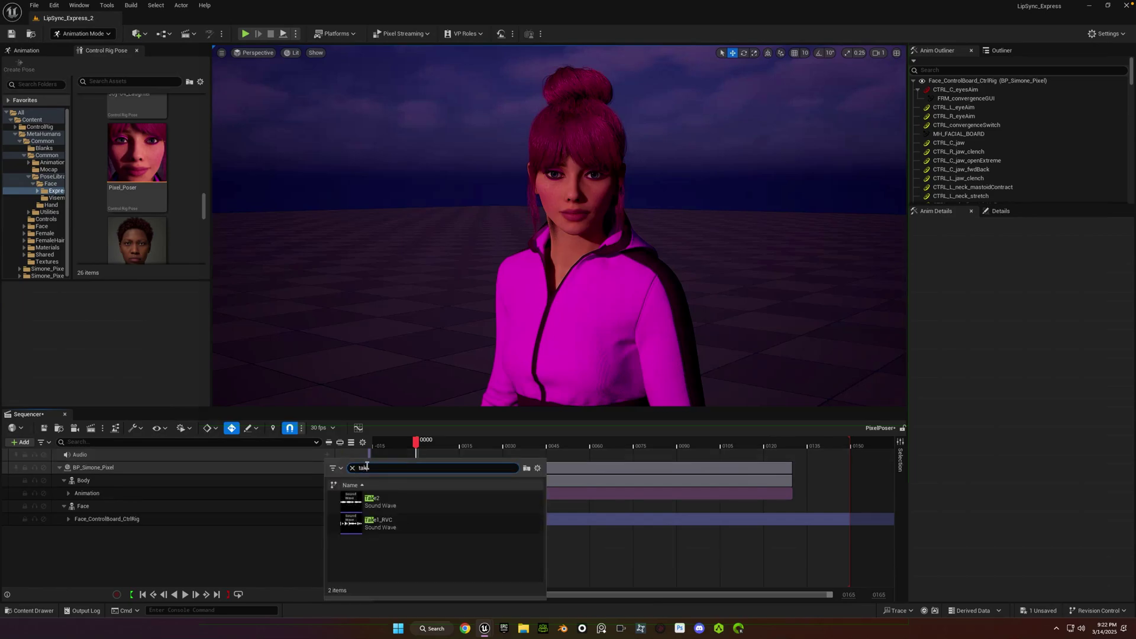
click(391, 500)
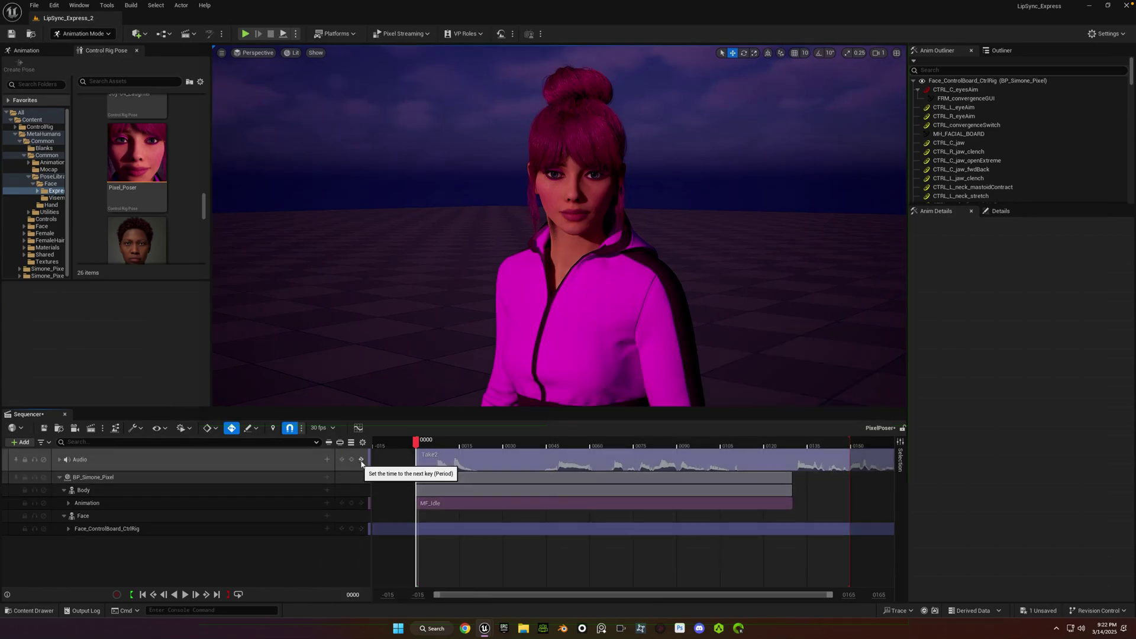
Frame the whole sequence and stretch MF_Idle to the end of the Take2 audio.
click(362, 461)
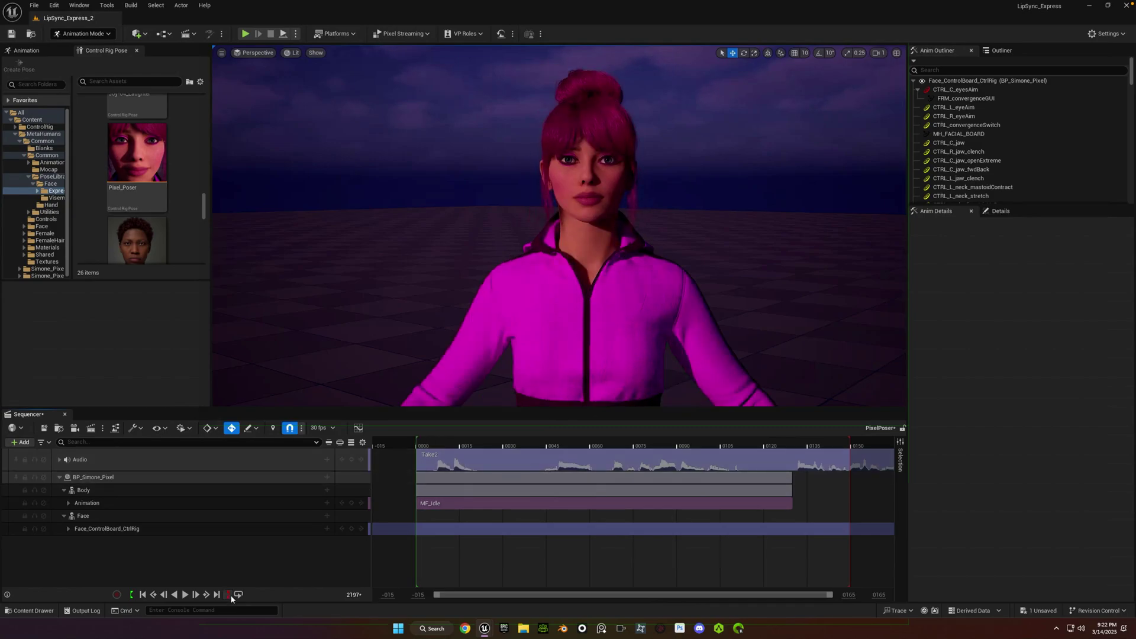
click(461, 569)
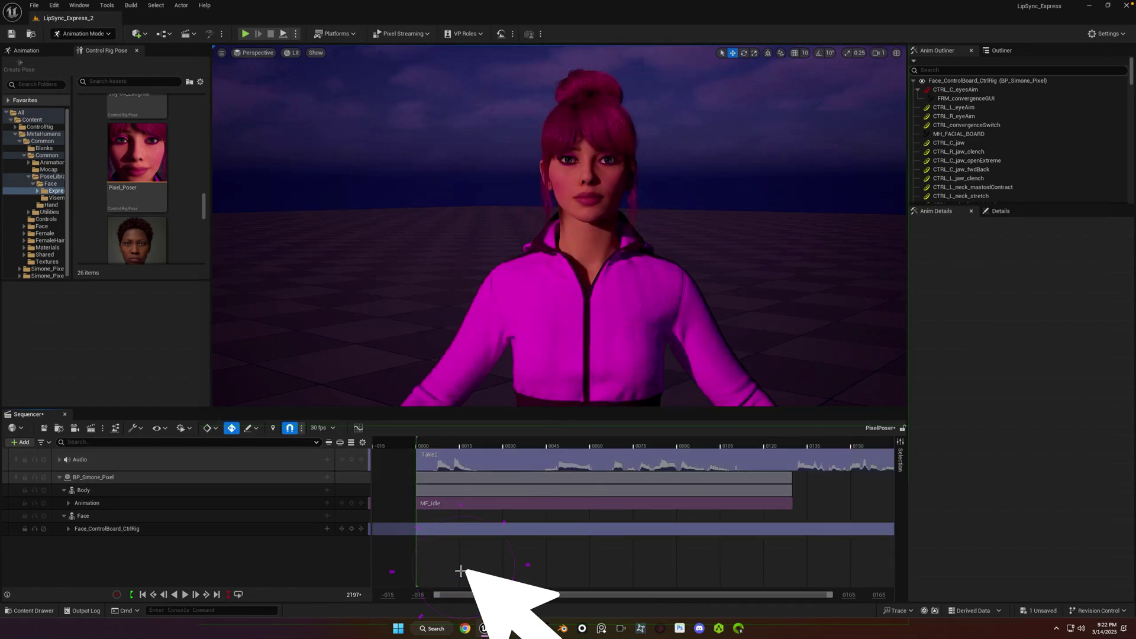
key(Home)
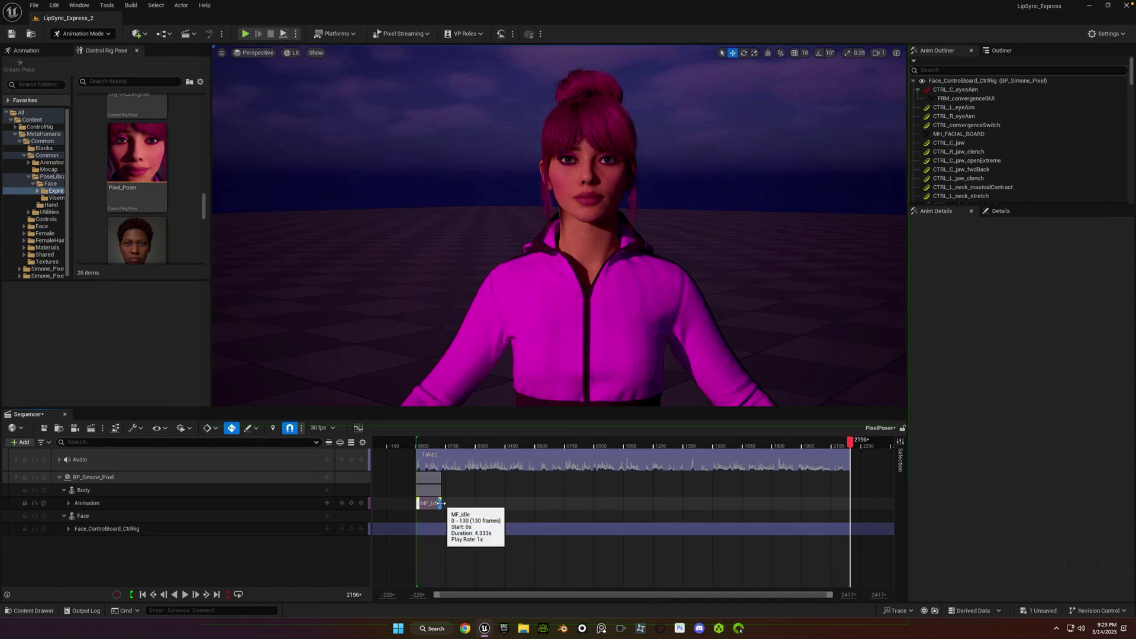
drag(441, 503, 848, 501)
key(Up)
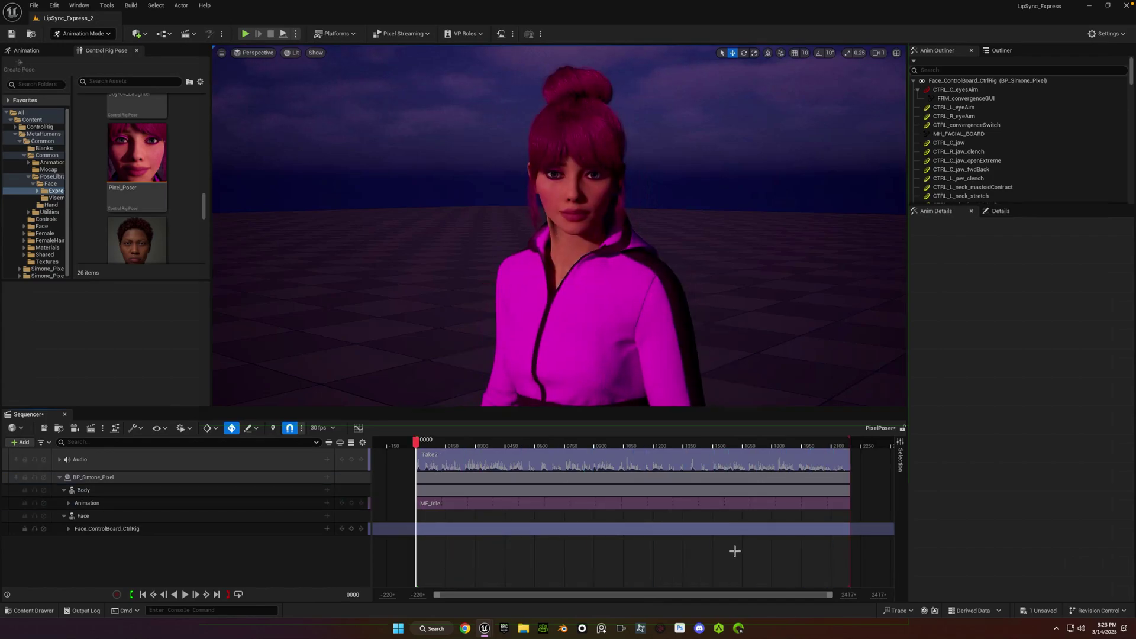
Import AS_Take2 into the Face_ControlBoard_CtrlRig section and bake it to the control rig.
right_click(448, 531)
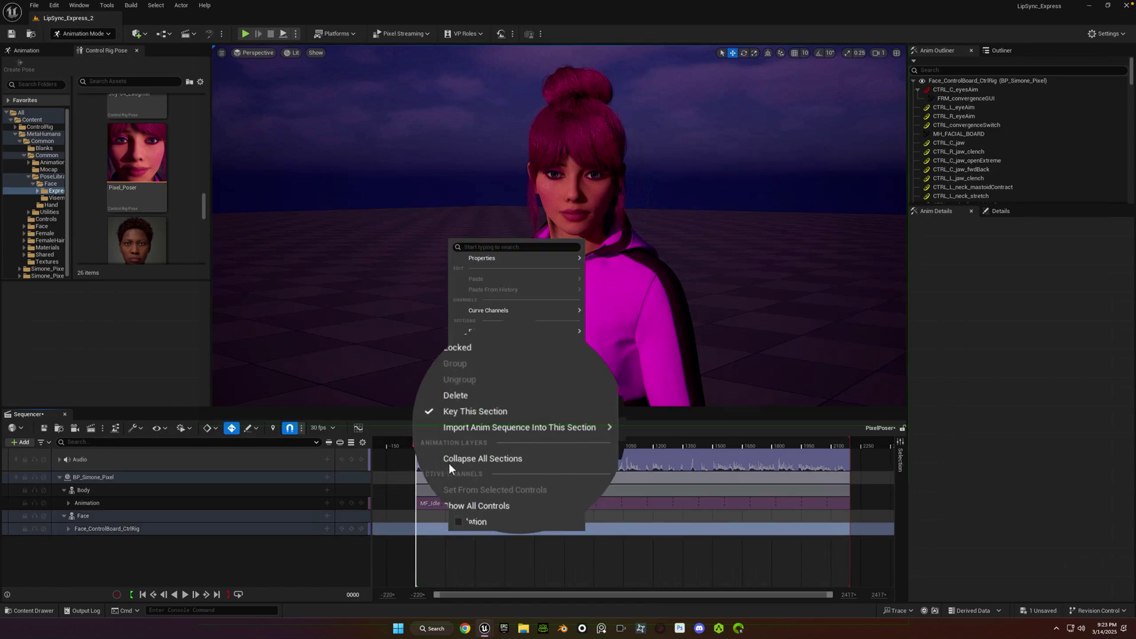
mouse_move(467, 425)
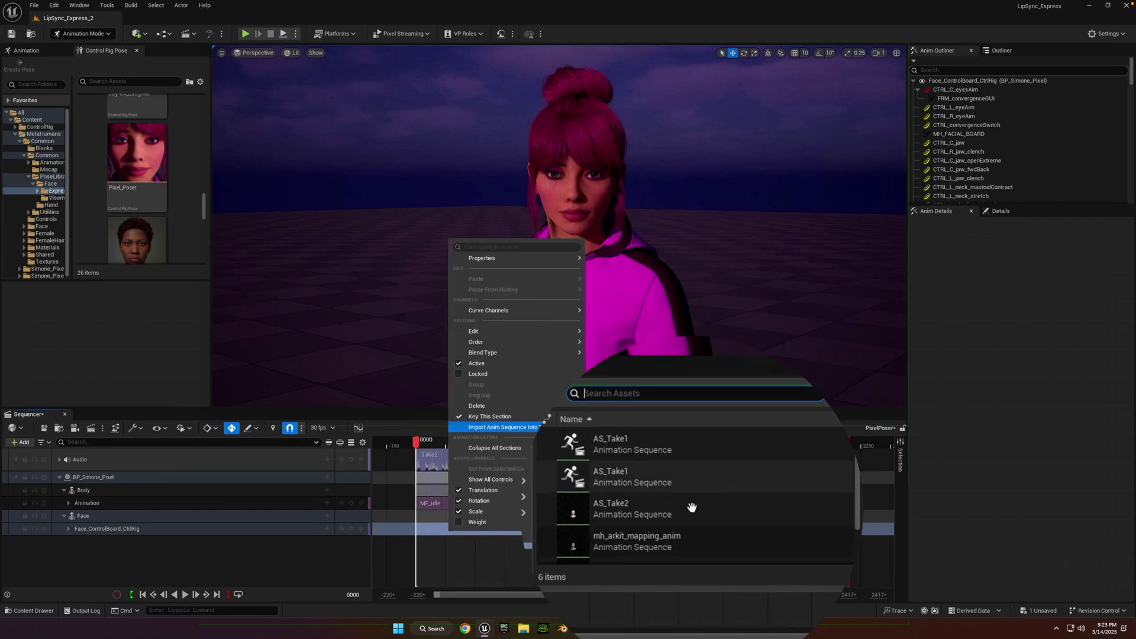
click(689, 509)
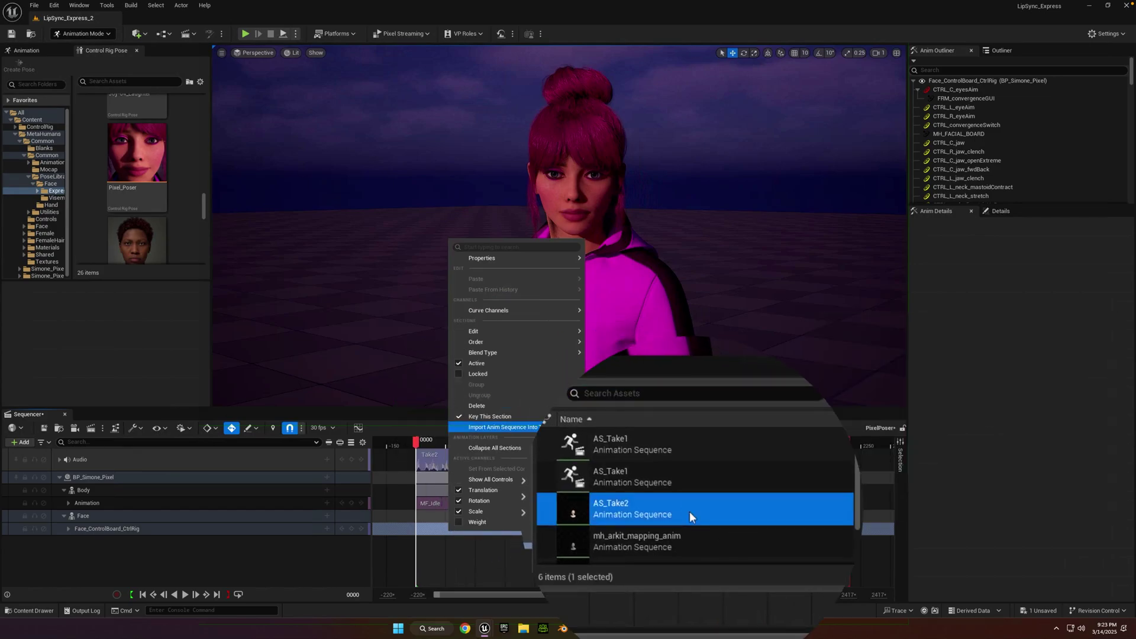
click(602, 353)
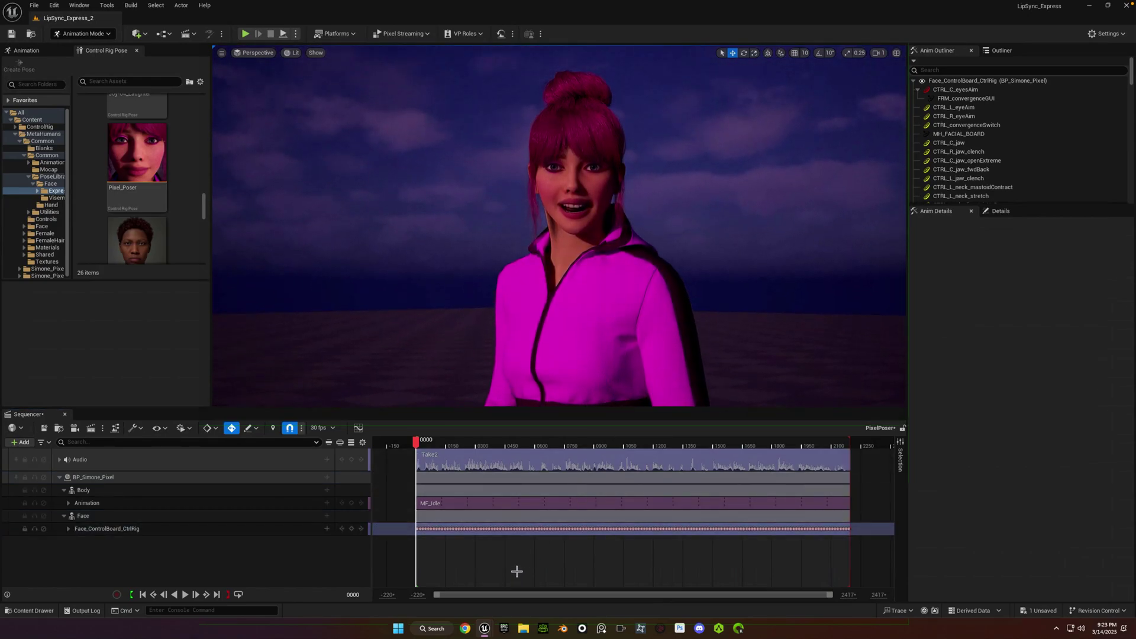
Play the sequence to check the lip-sync, then return the playhead to the start.
key(space)
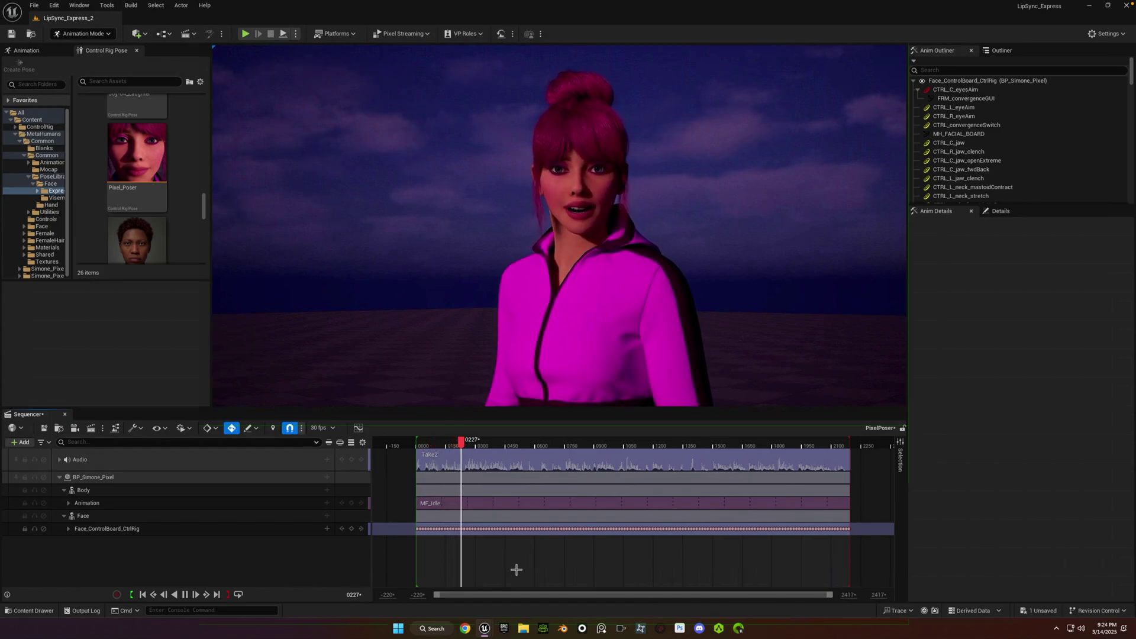
key(space)
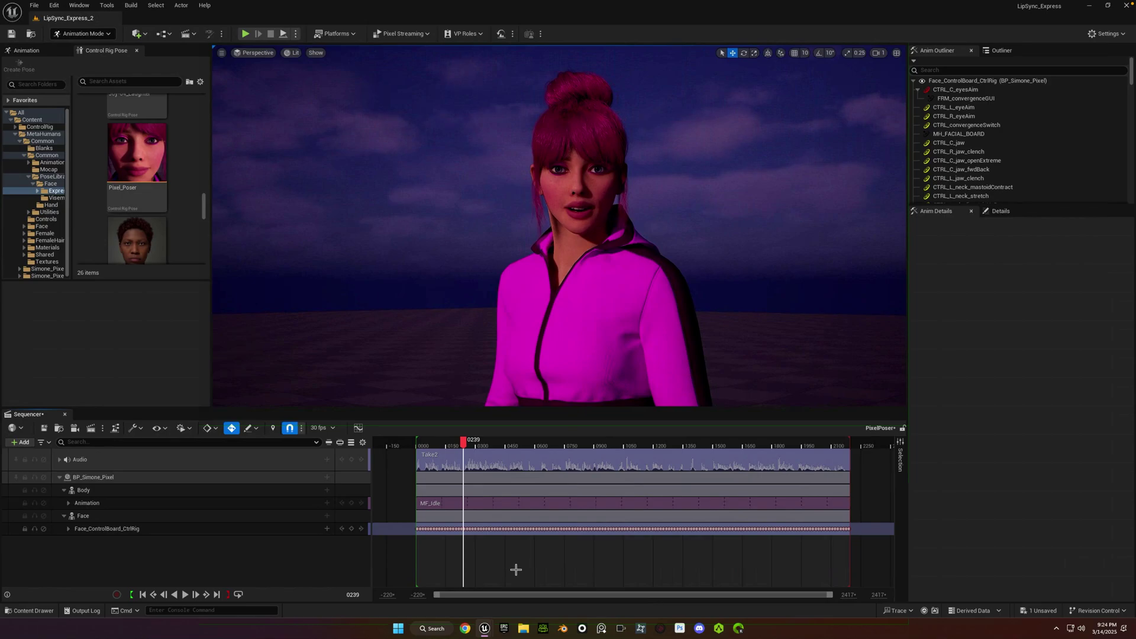
key(Up)
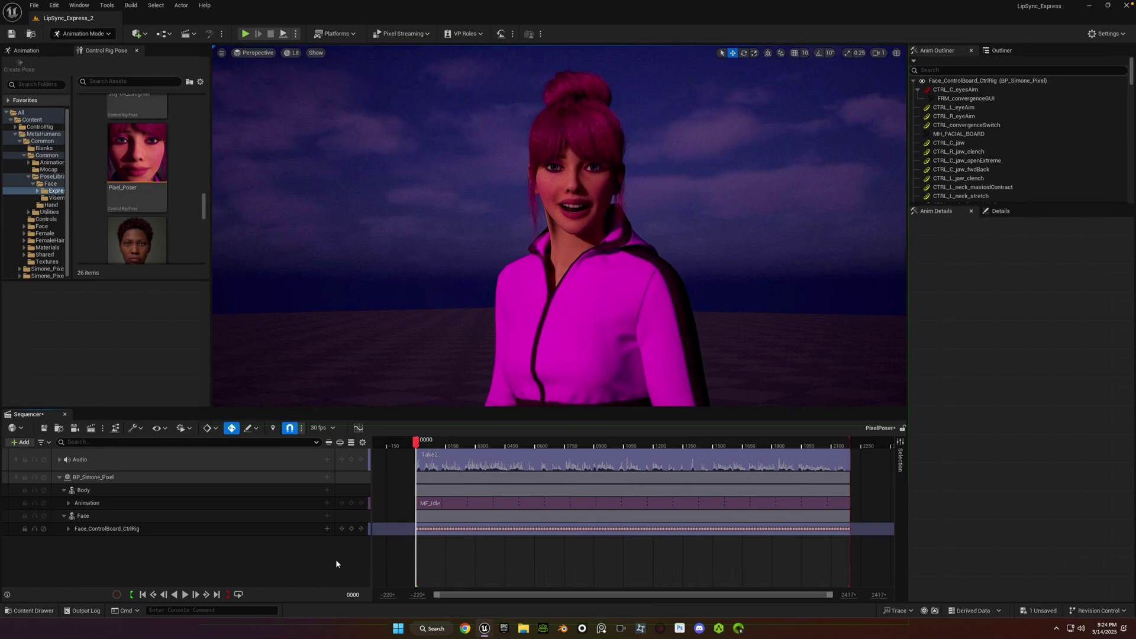
Add an additive layer to the face control rig track.
click(327, 529)
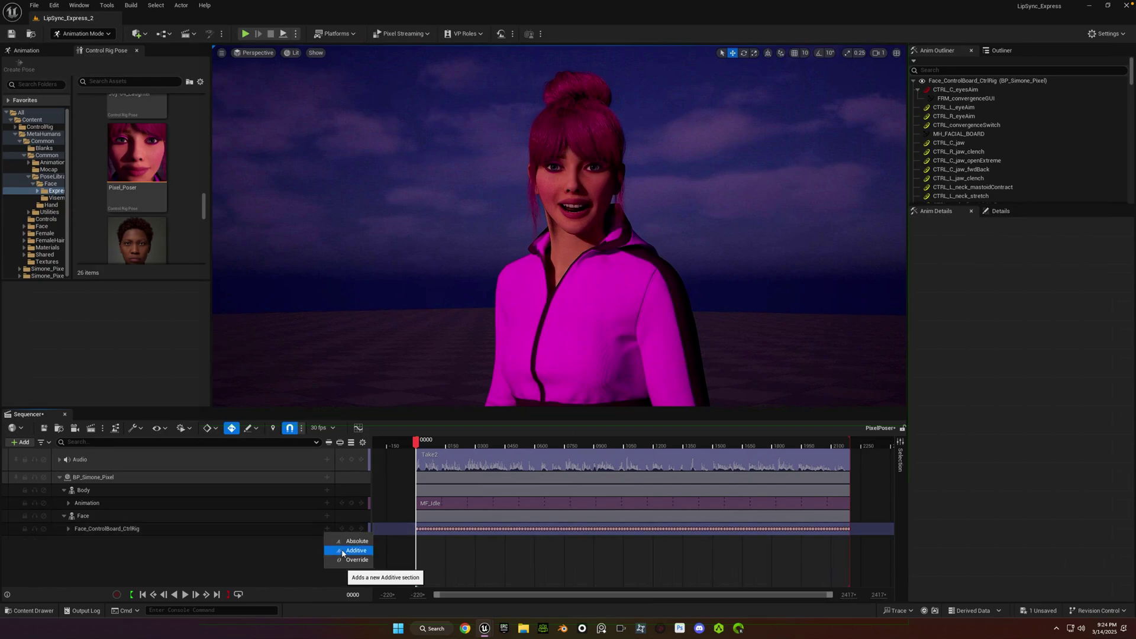
click(342, 551)
click(225, 551)
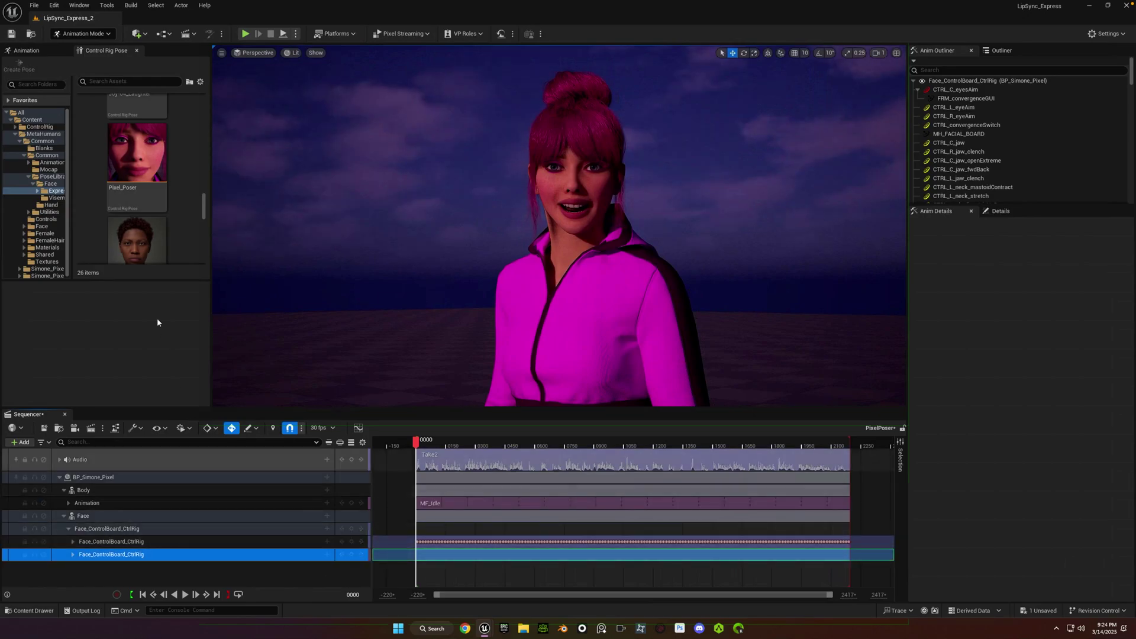
Select the Sadness-01_Dejection pose's controls and key the additive layer at frame -046.
click(139, 249)
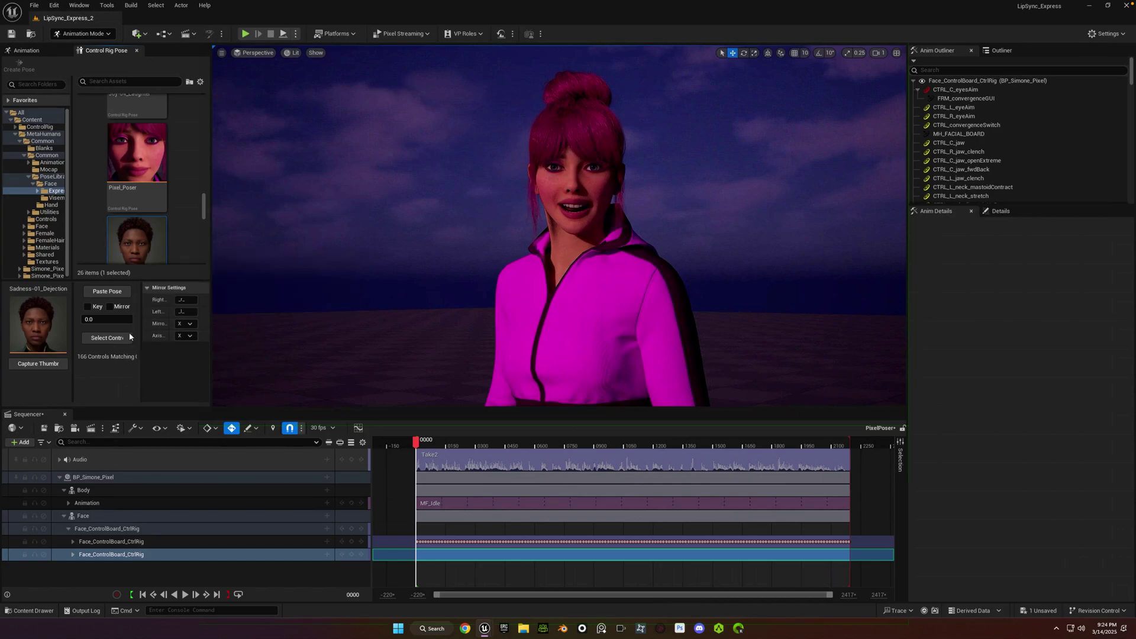
click(109, 338)
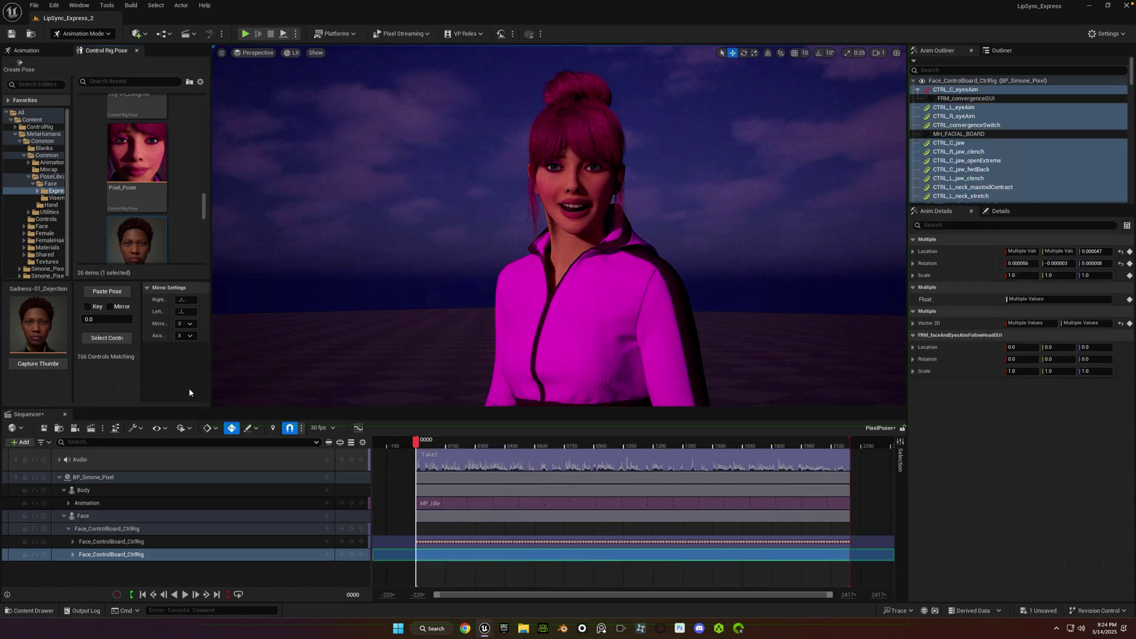
click(406, 443)
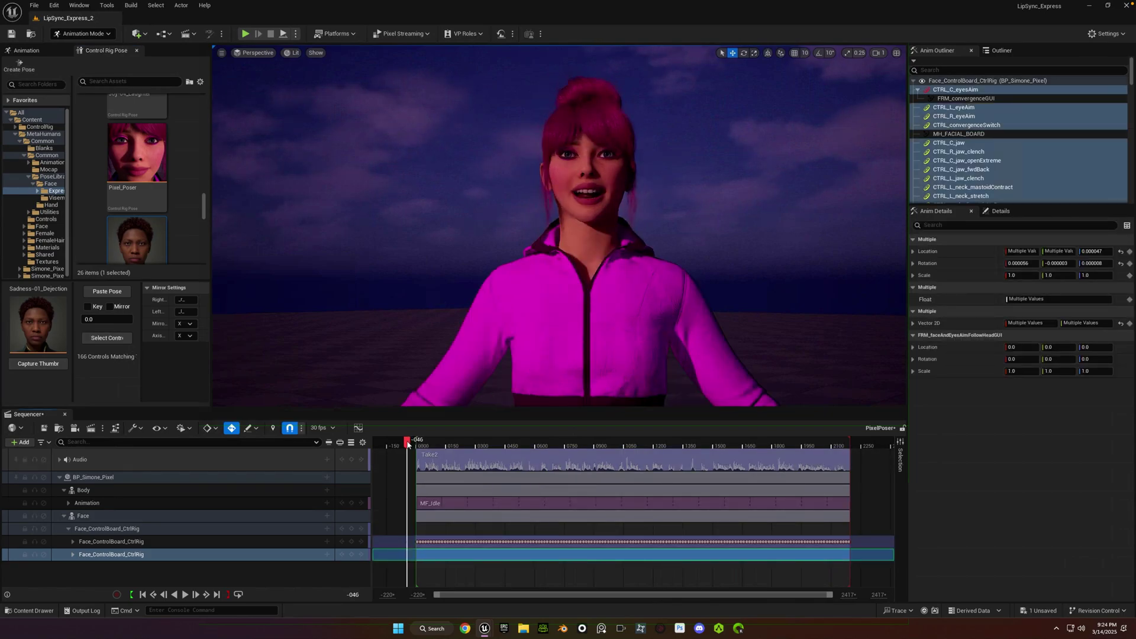
click(351, 555)
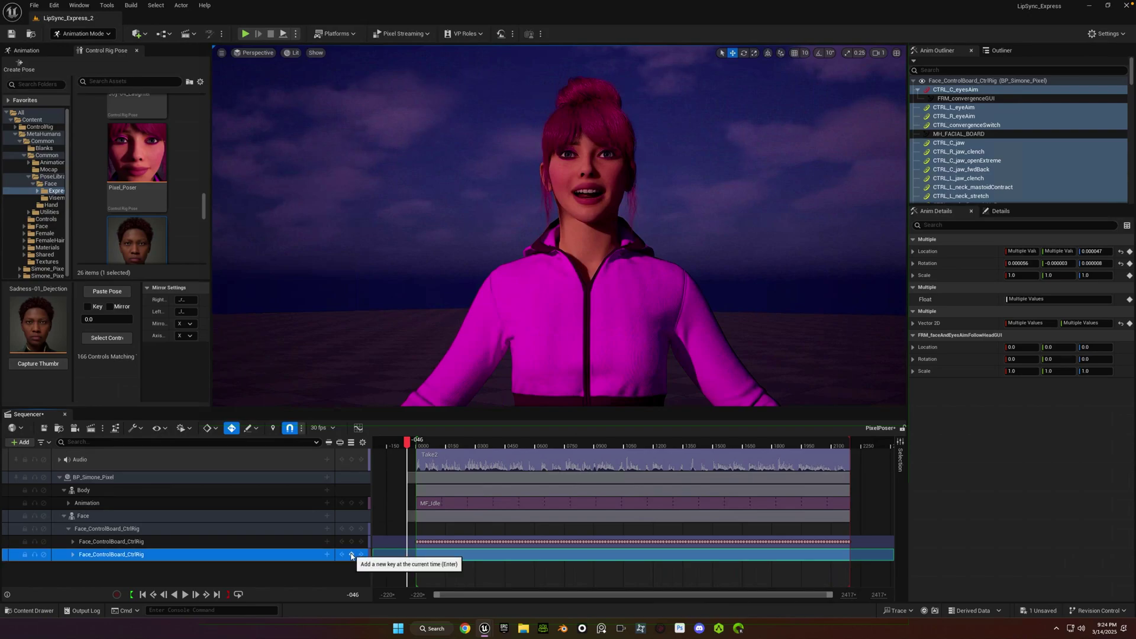
At frame 0000, select the 72 face controls used by the Pixel_Poser pose.
click(423, 445)
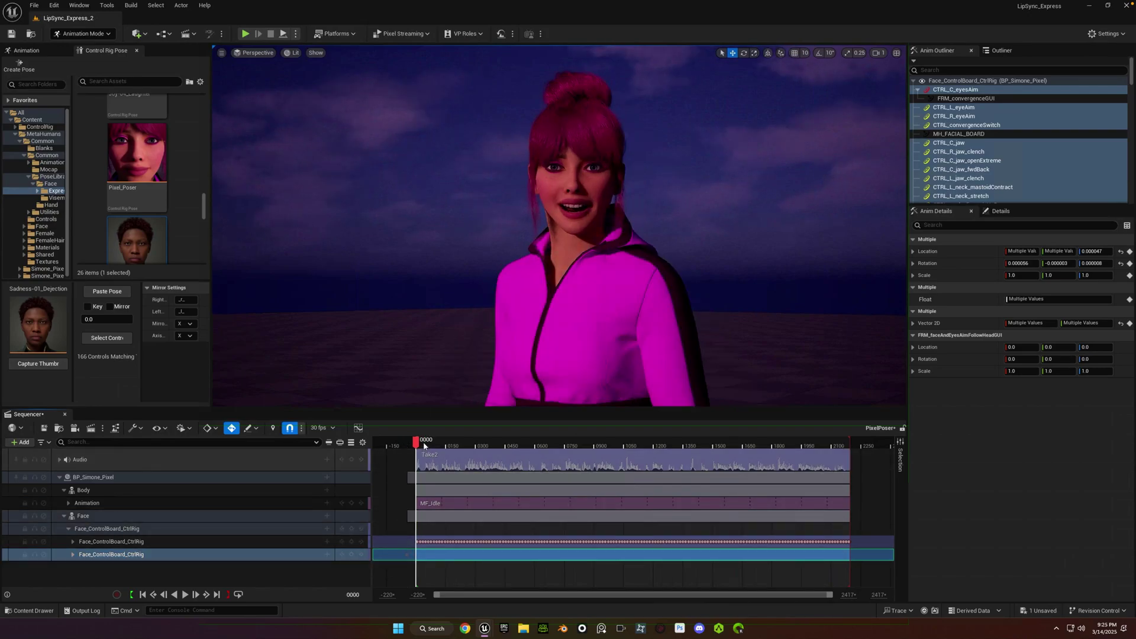
click(132, 155)
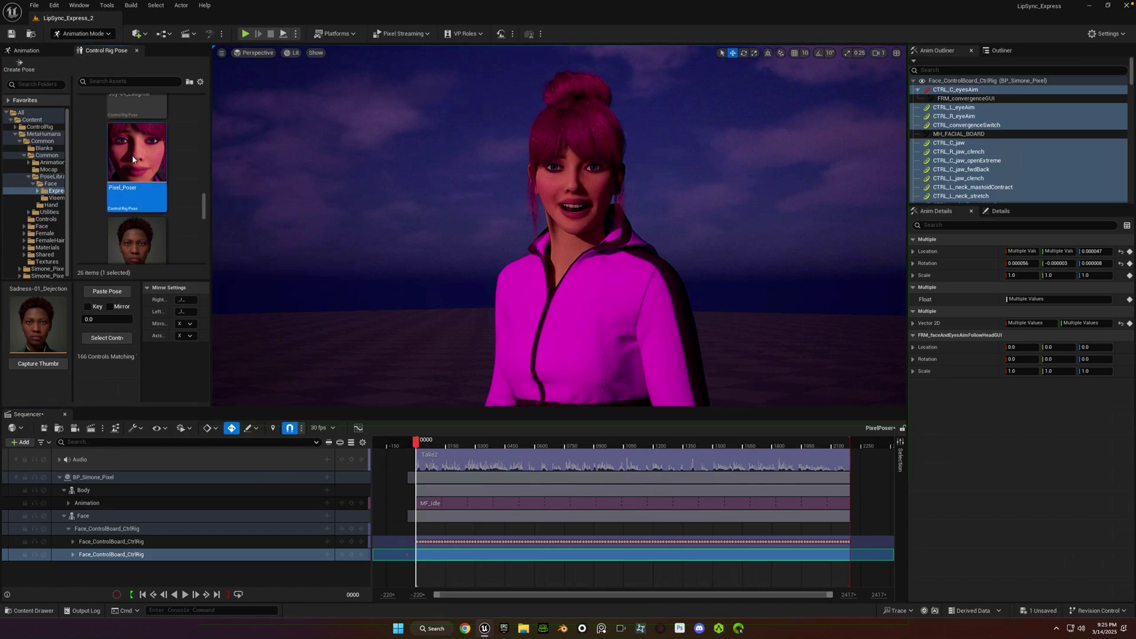
click(107, 338)
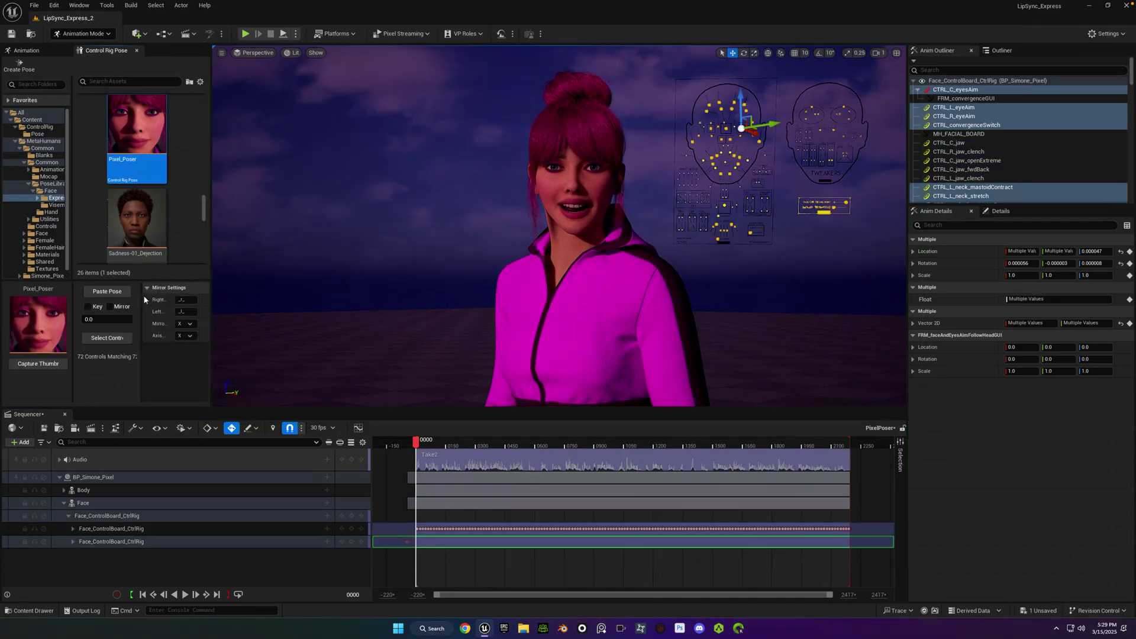
click(111, 338)
scroll(229, 524, up, 5)
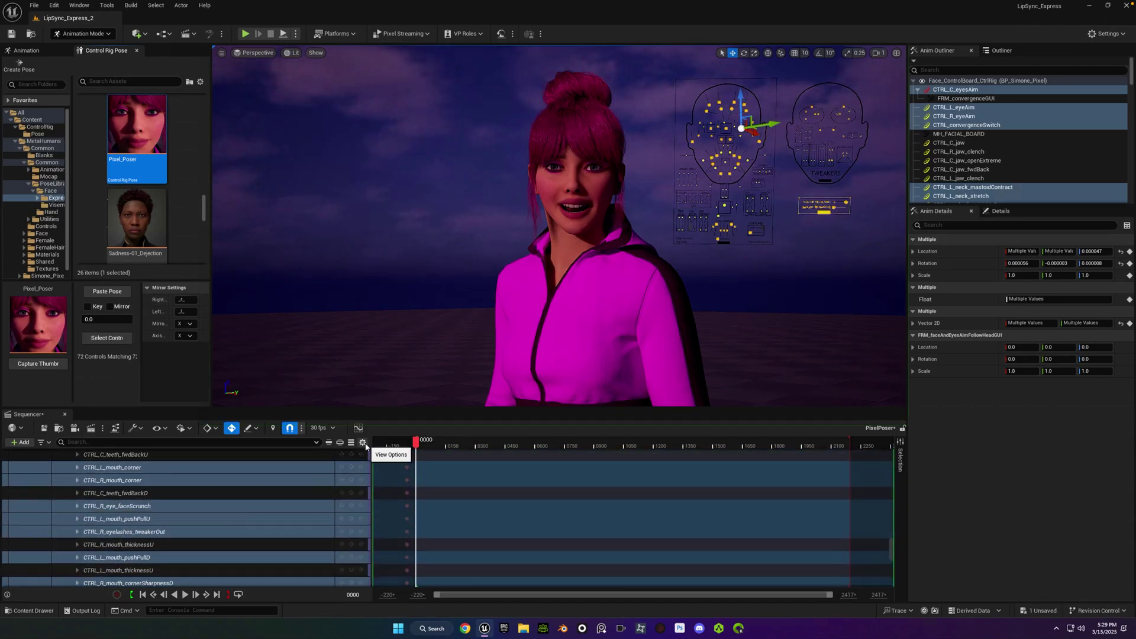
Toggle Auto Expand Nodes on Selection and collapse all Sequencer nodes.
click(362, 442)
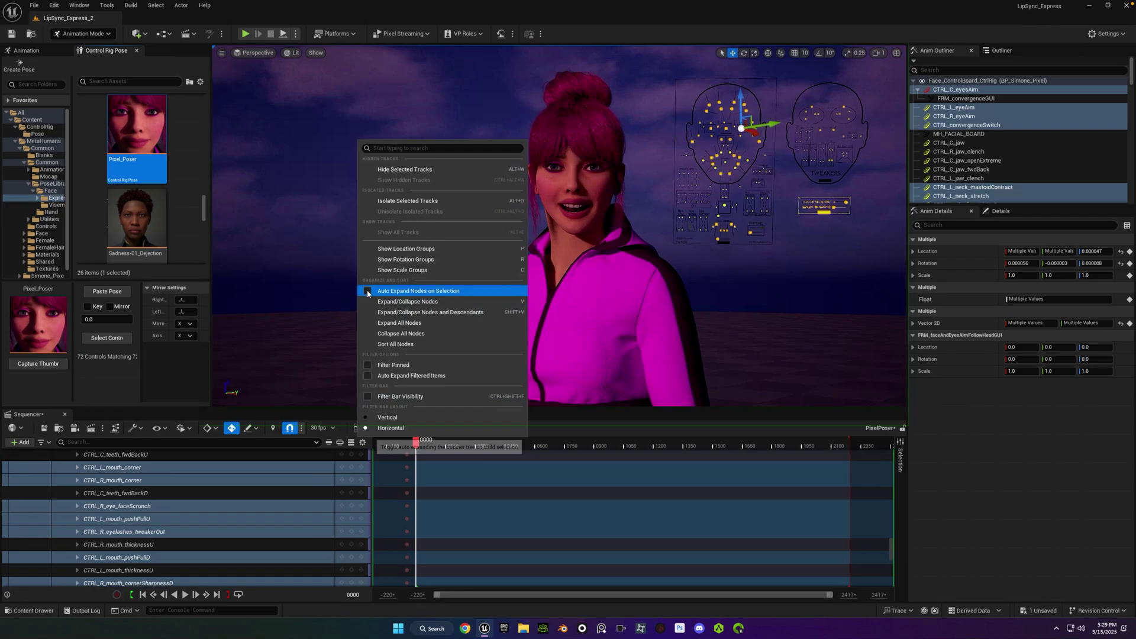
click(368, 292)
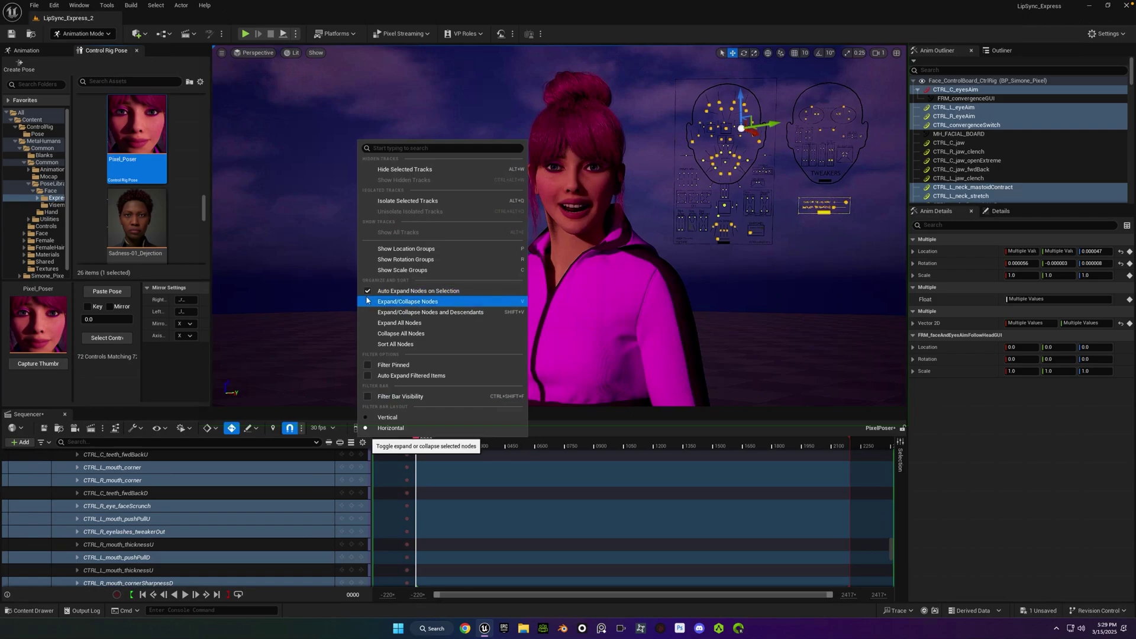
click(368, 290)
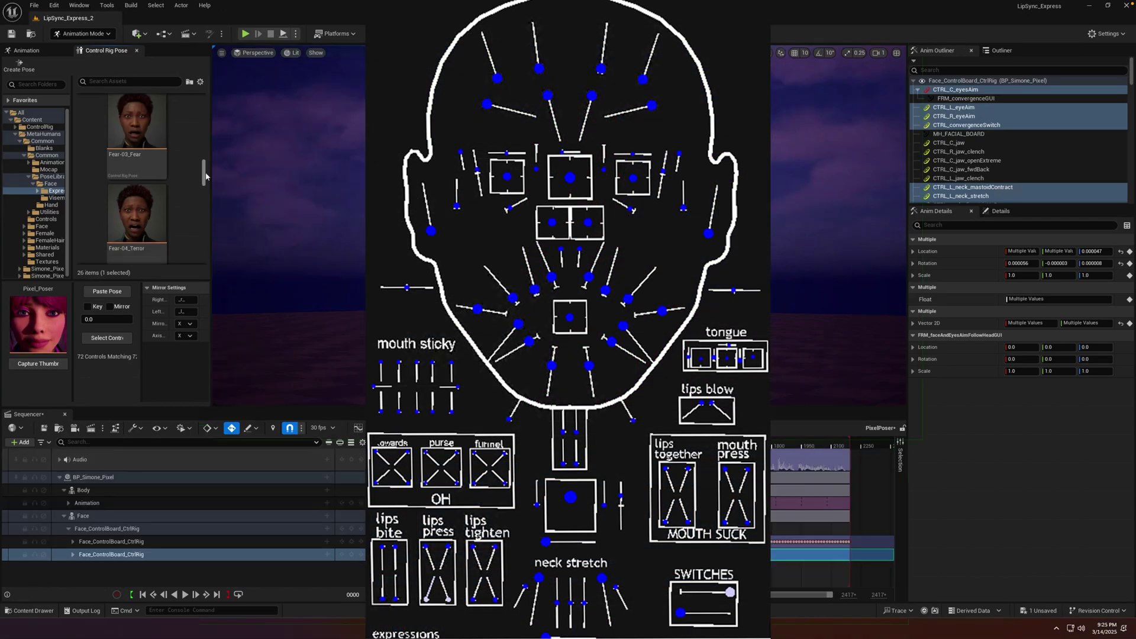
Select the Pixel_Poser controls and paste the Fear-04_Terror pose onto the face.
click(163, 249)
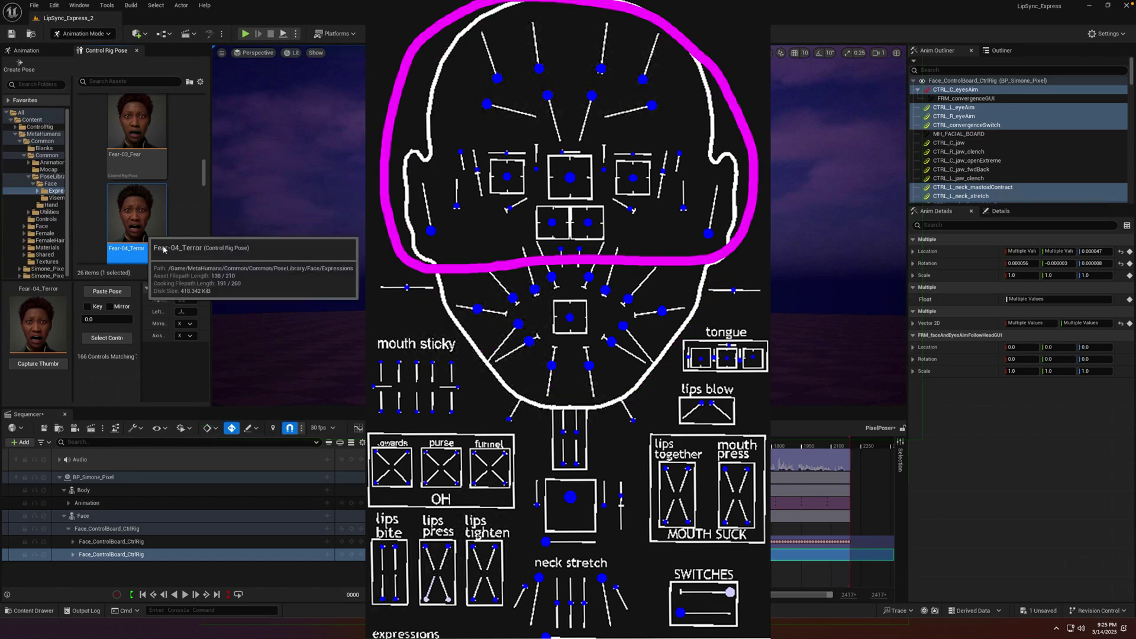
scroll(163, 249, down, 5)
click(136, 166)
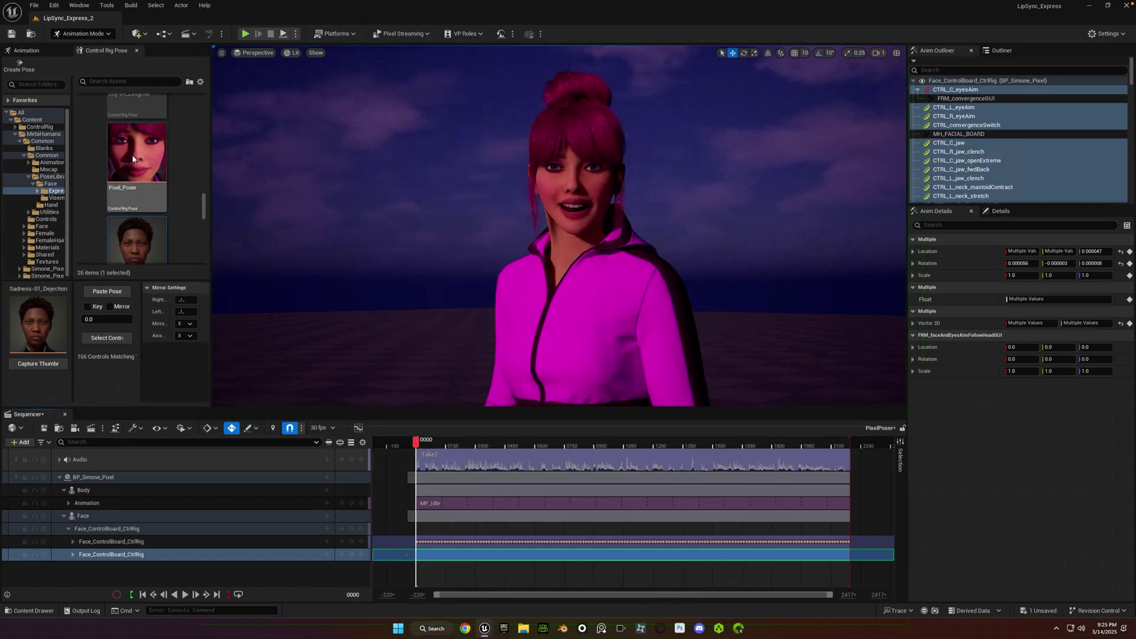
click(117, 342)
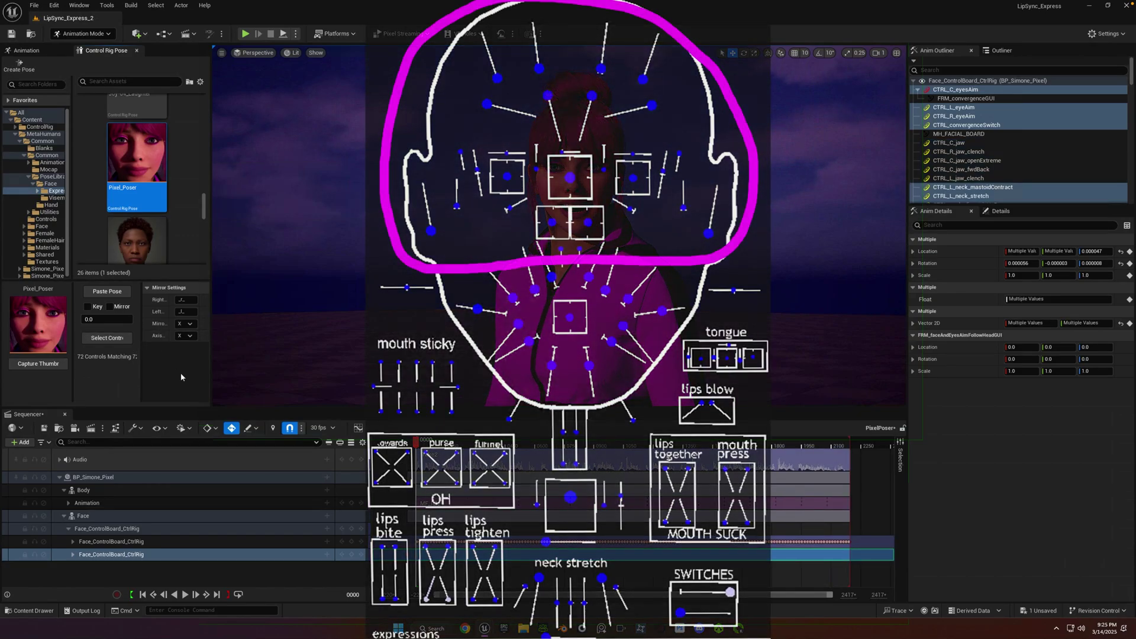
drag(204, 208, 206, 176)
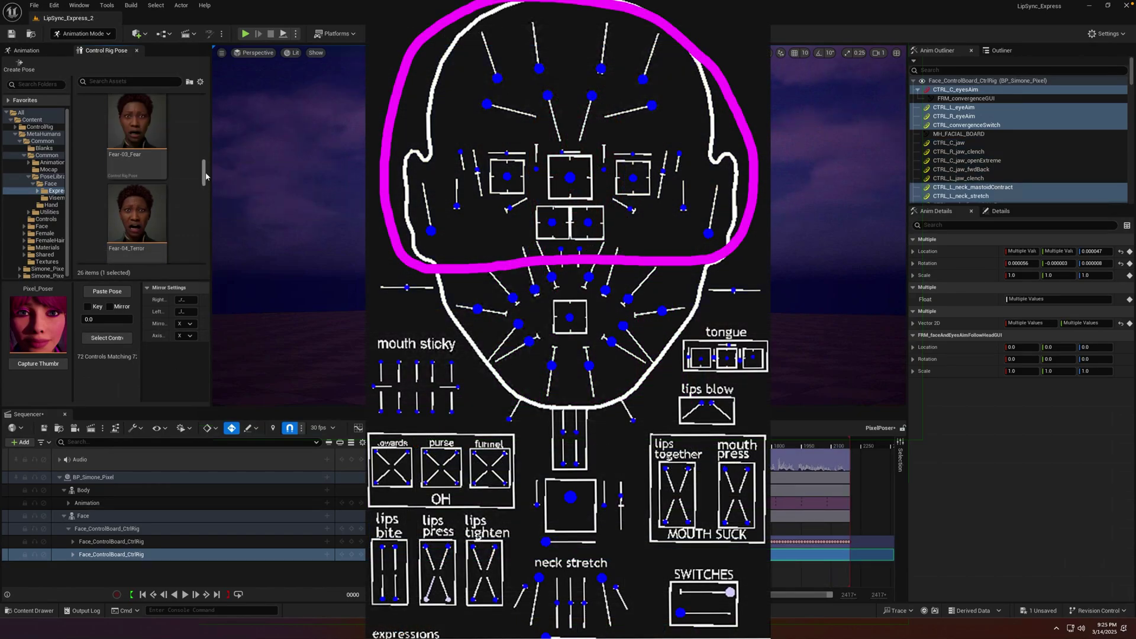
click(137, 219)
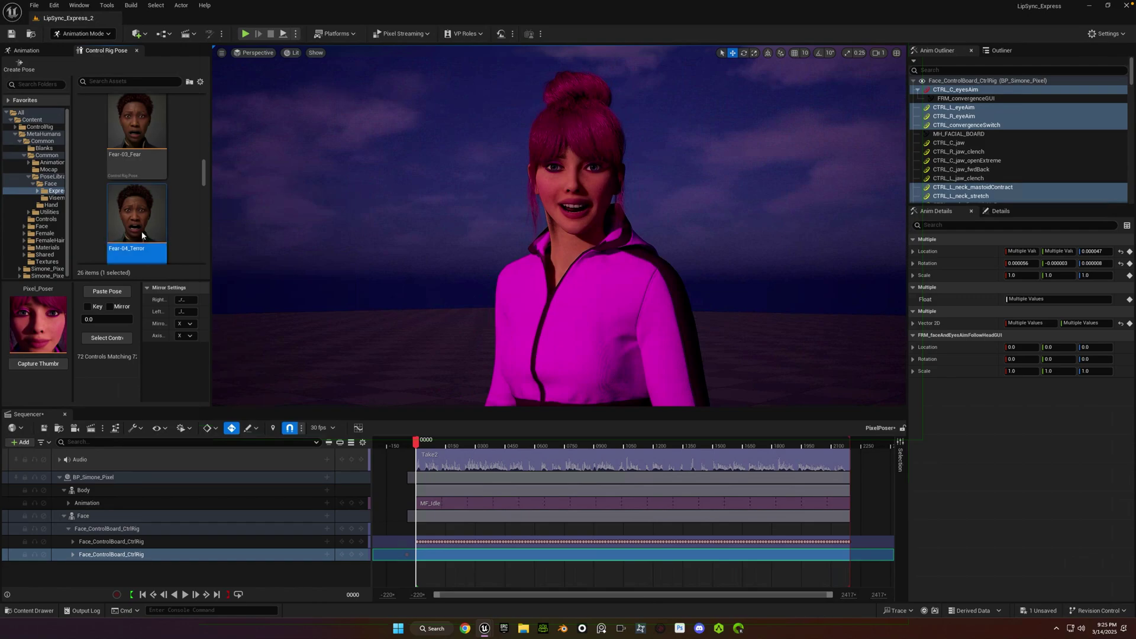
click(110, 292)
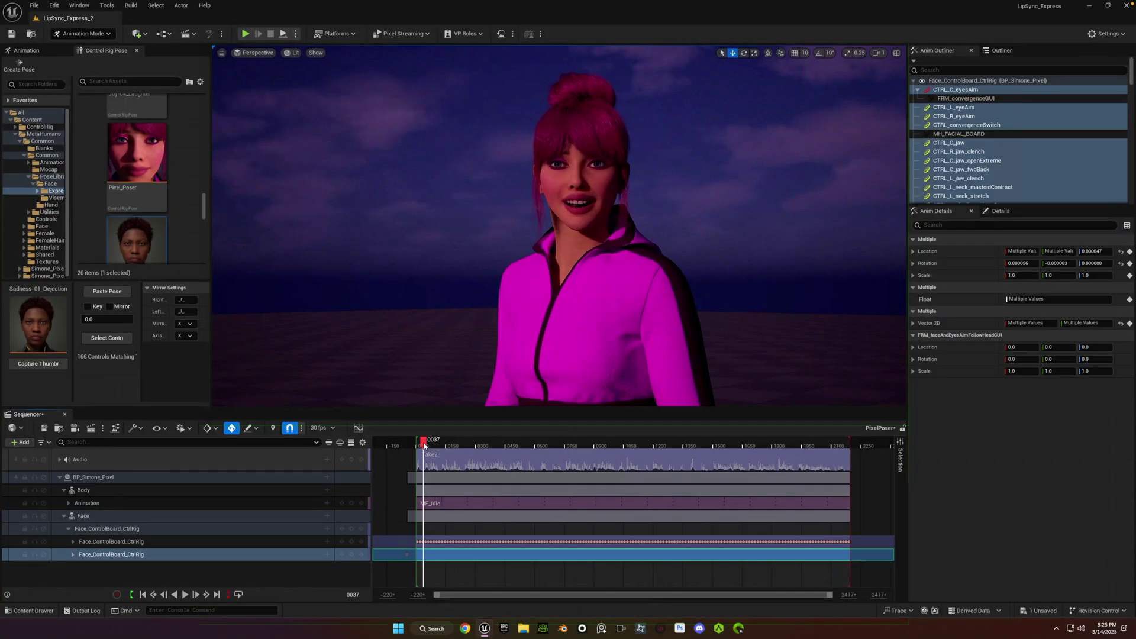
Paste the Fear-04_Terror pose onto the face controls at frame 0000 and play it back.
key(Up)
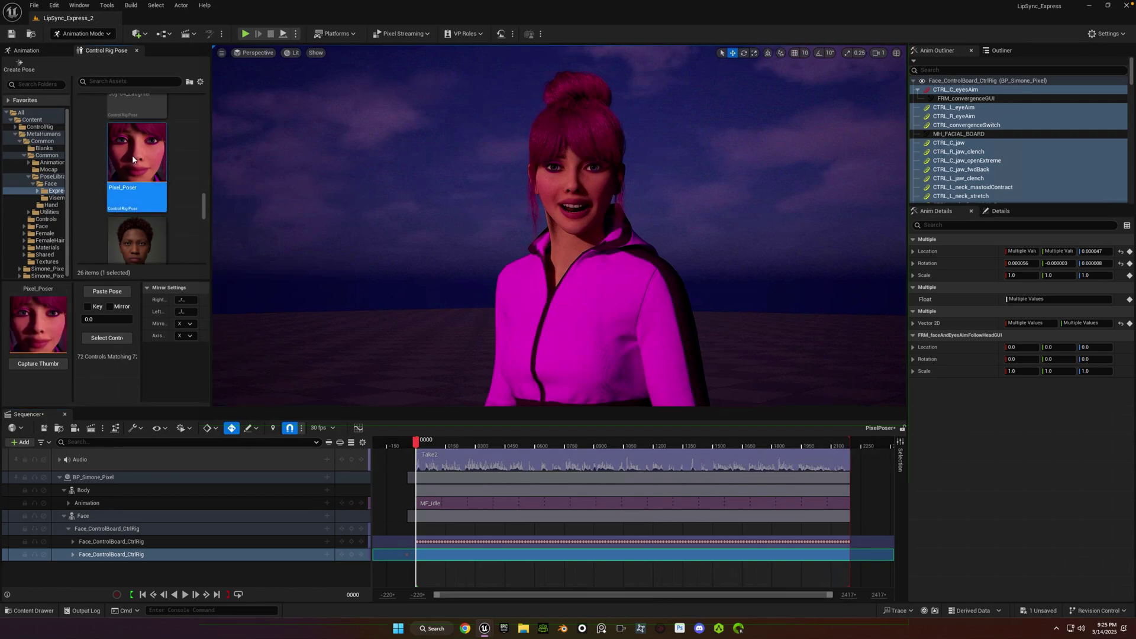
click(114, 340)
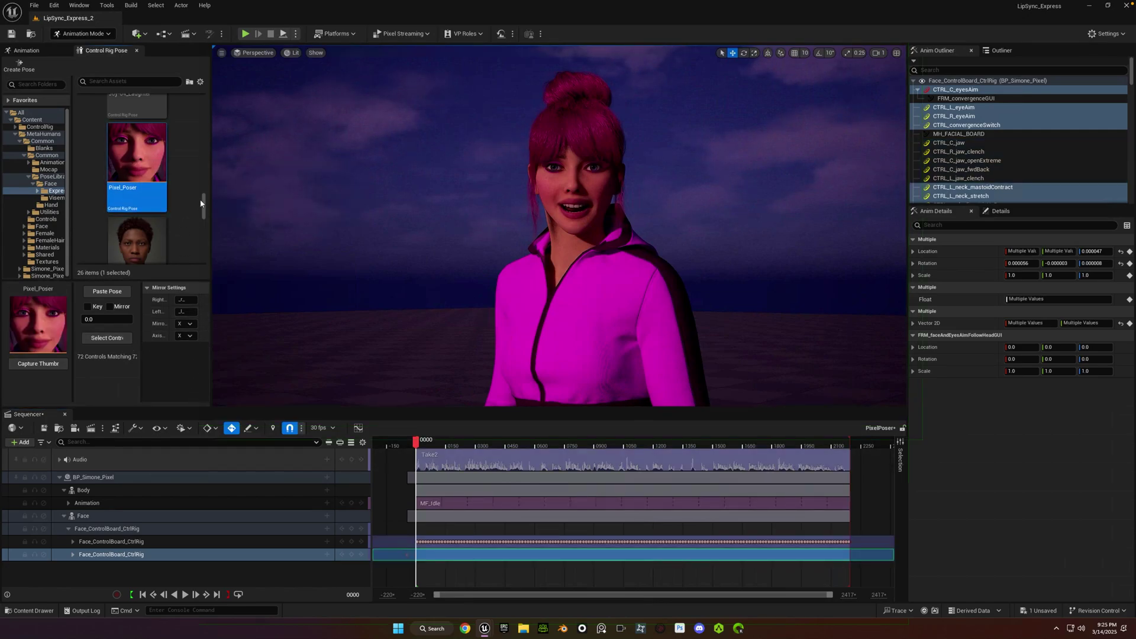
drag(204, 207, 207, 172)
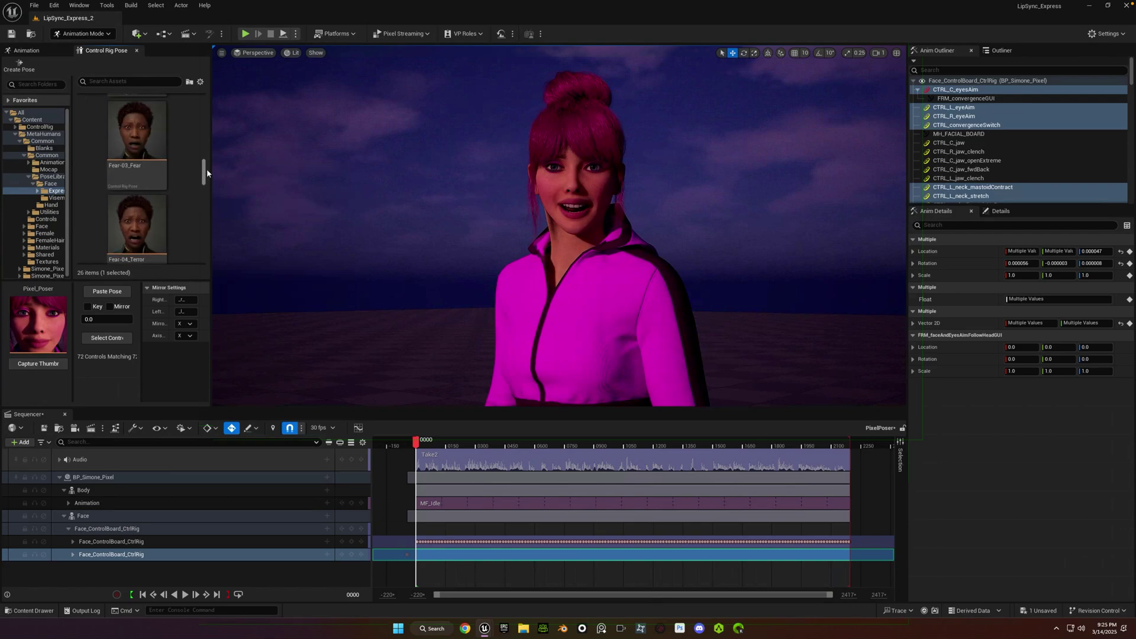
scroll(206, 169, down, 1)
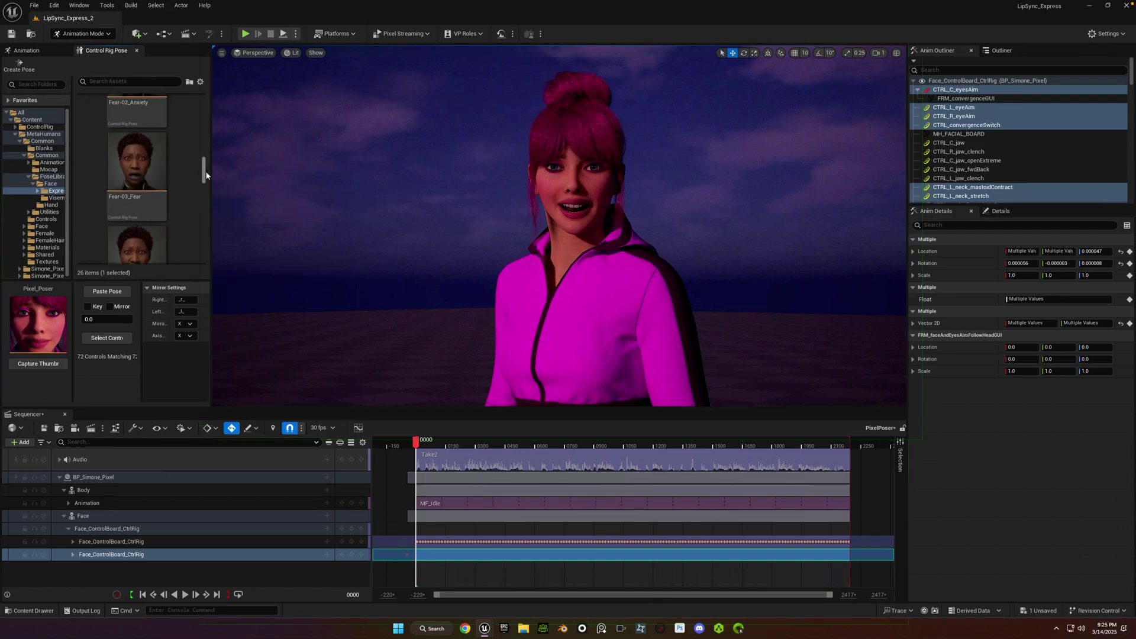
click(136, 222)
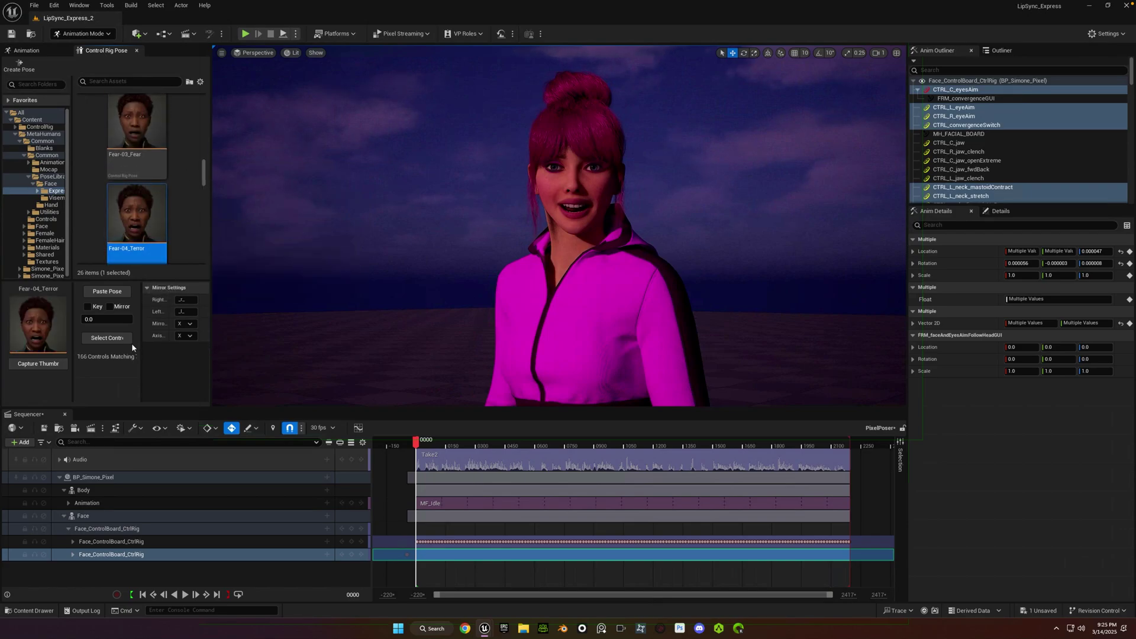
click(107, 292)
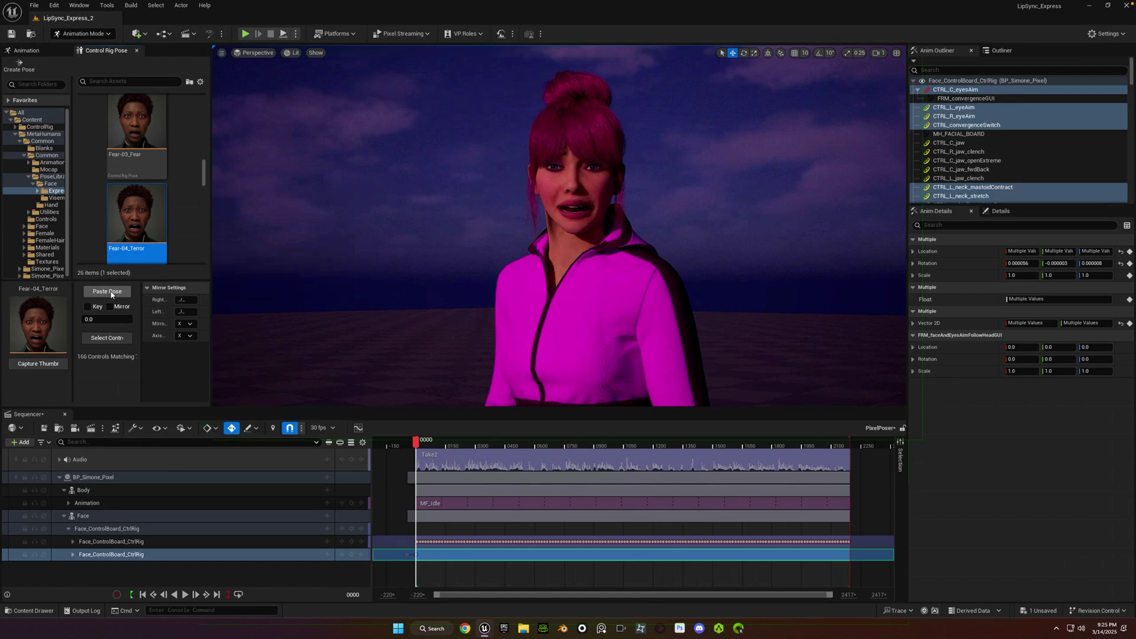
key(space)
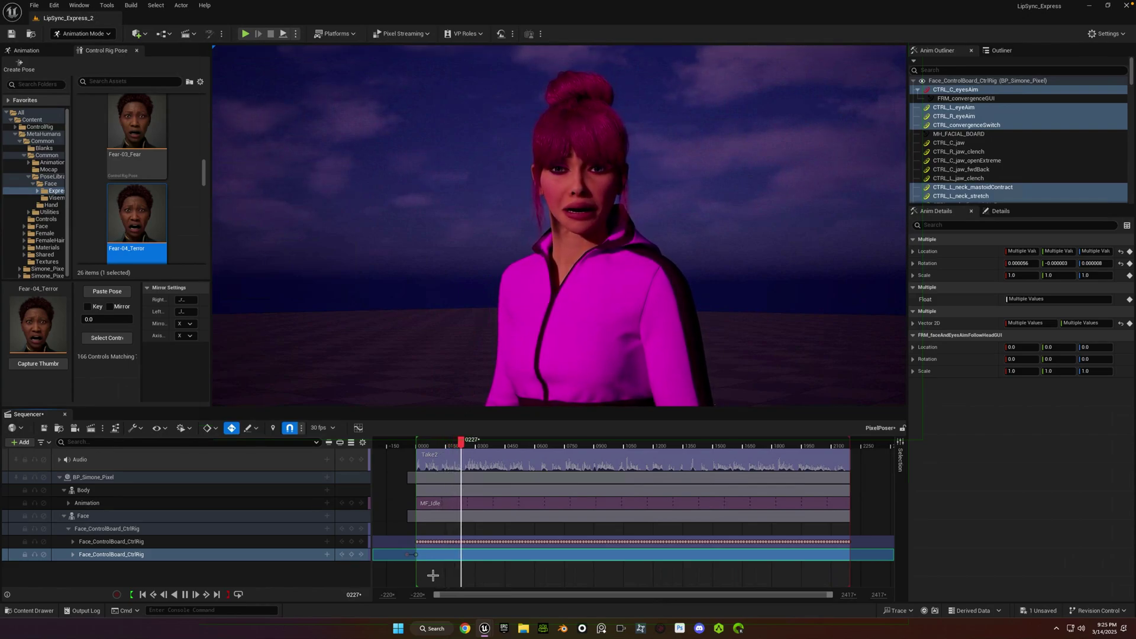
Paste and key the Anger-04_Rage pose at frame 0240, previewing playback to frame 0475.
key(space)
scroll(187, 180, up, 10)
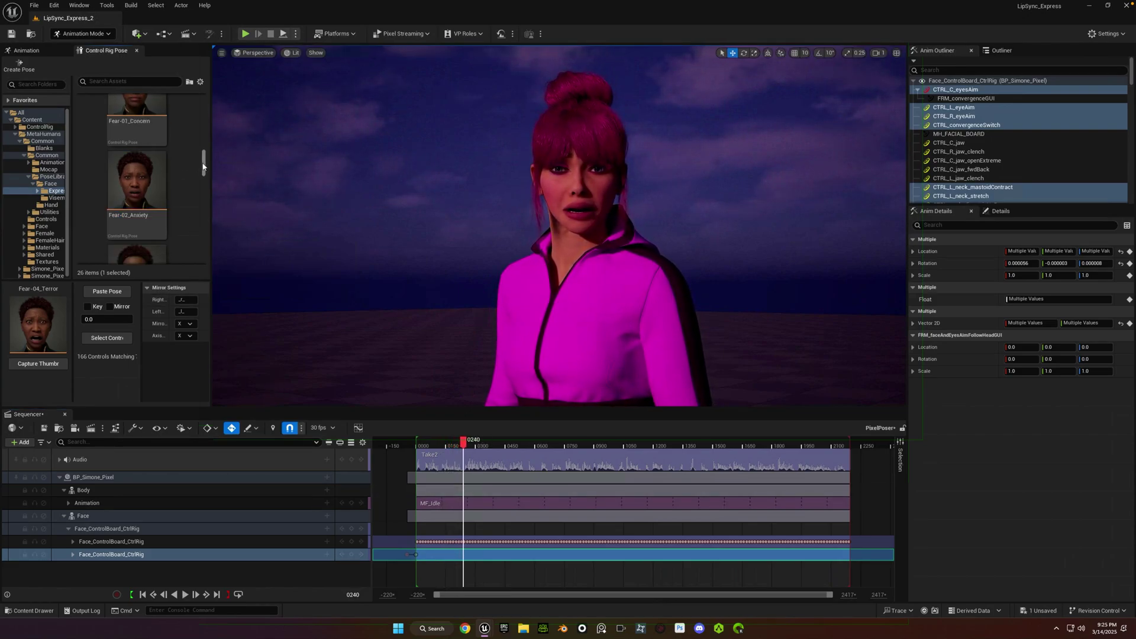
click(140, 202)
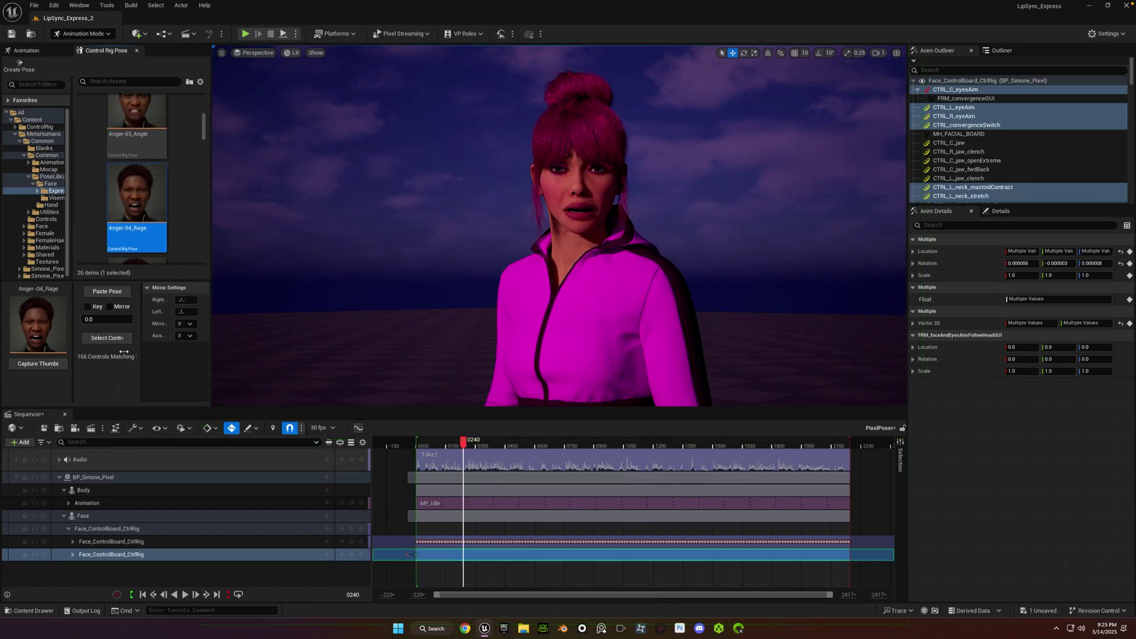
click(107, 291)
key(space)
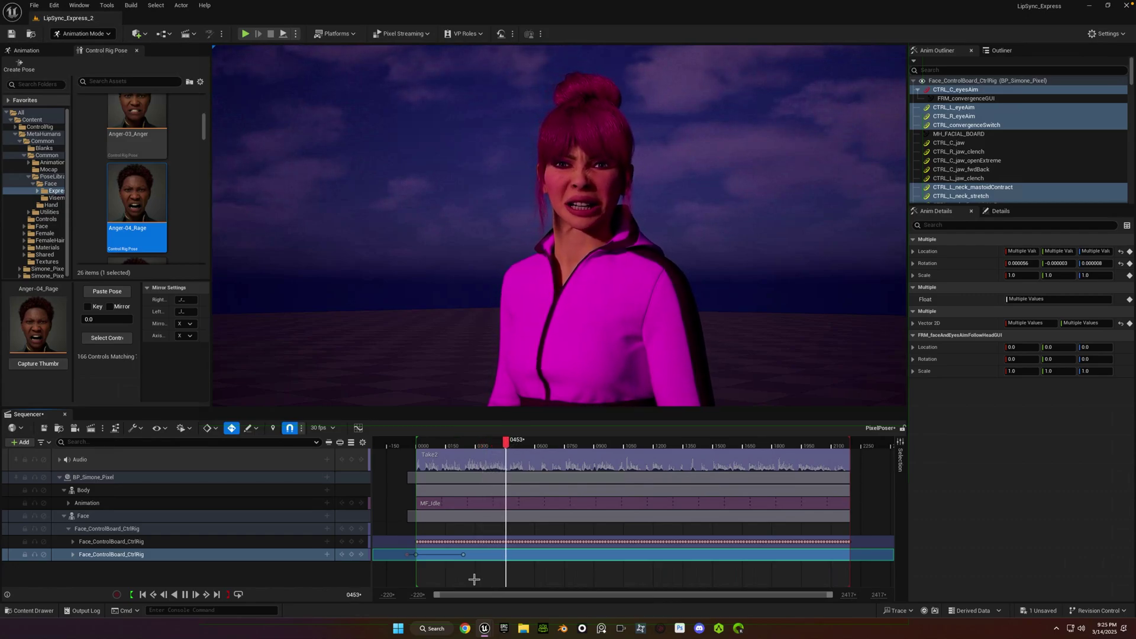
key(space)
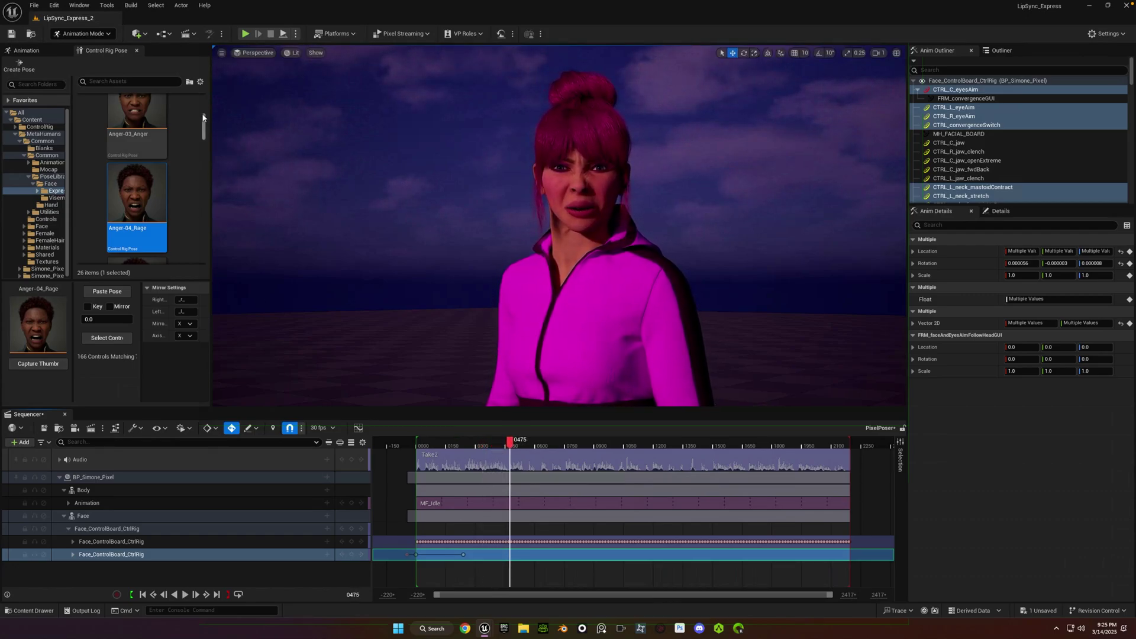
drag(203, 117, 203, 161)
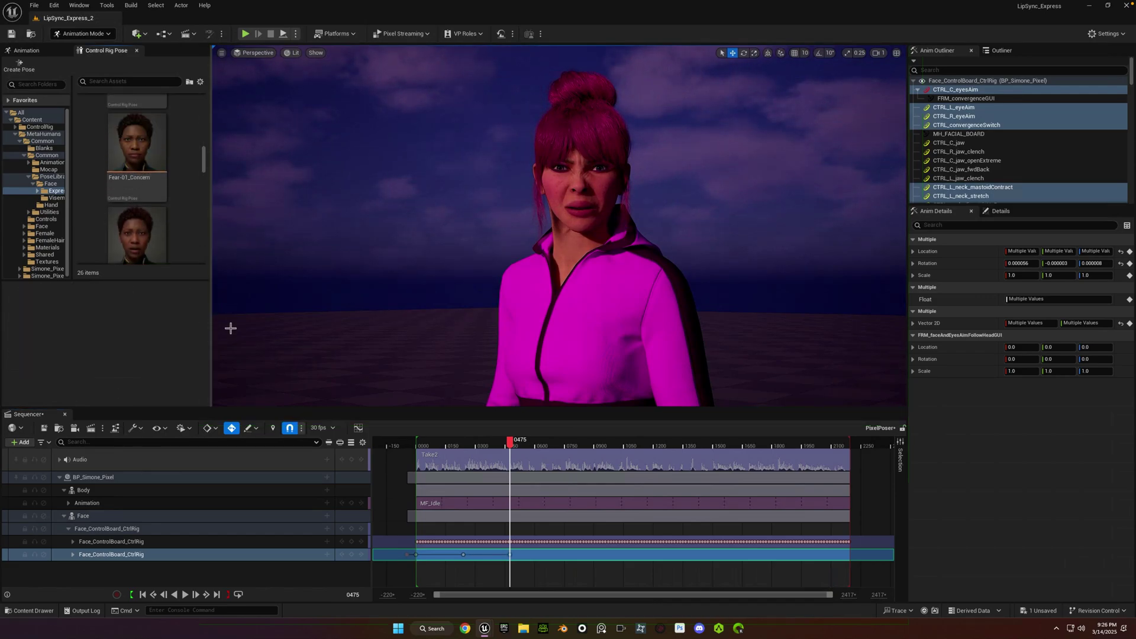
Undo the frame 0475 key and preview the Joy-03_Joy expression up to frame 0620.
key(ctrl+z)
key(ctrl+z)
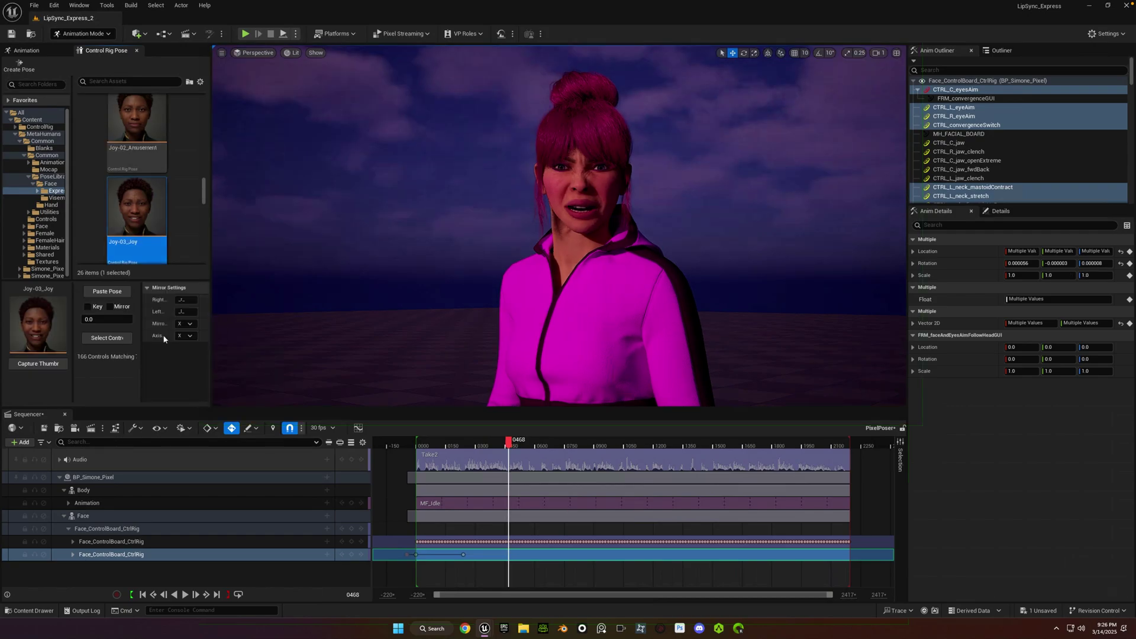
key(space)
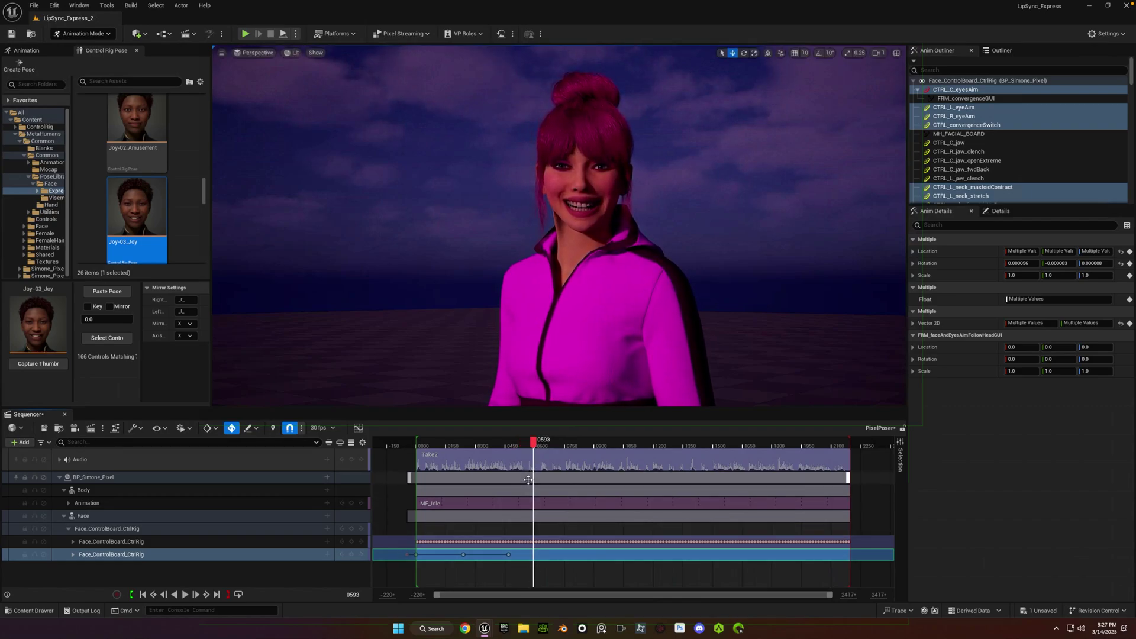
key(space)
Paste and key the Sadness-04_Grief pose at frame 0620, then play it.
scroll(162, 182, down, 5)
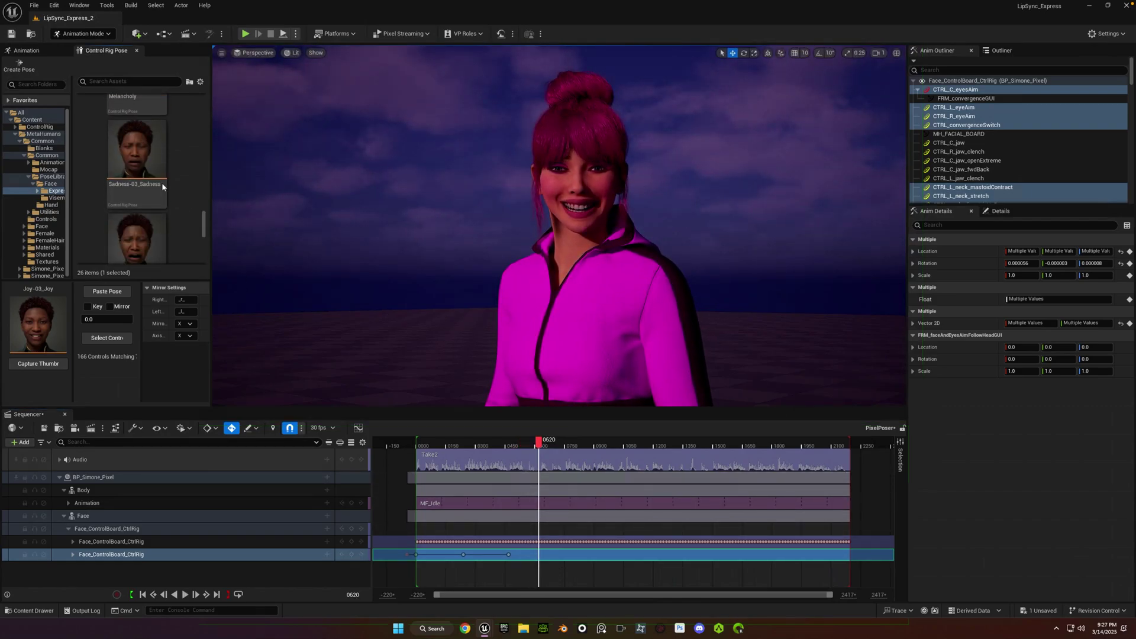
click(155, 178)
click(107, 291)
key(space)
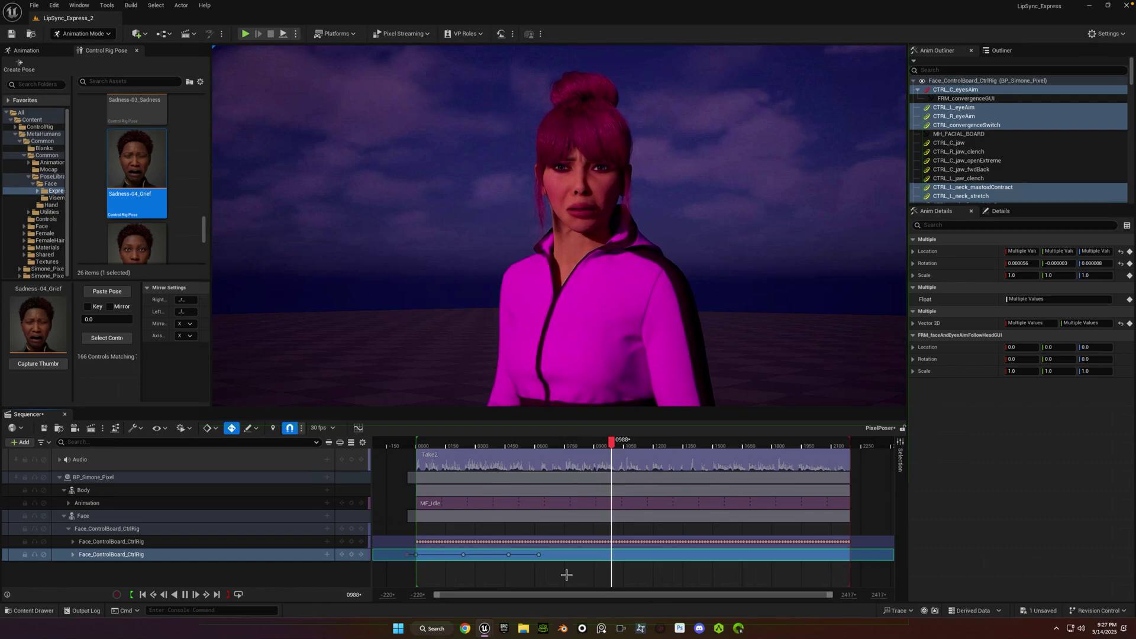
Paste a neutral reset key on the Face_ControlBoard_CtrlRig section at frame 1015, then return to start.
key(space)
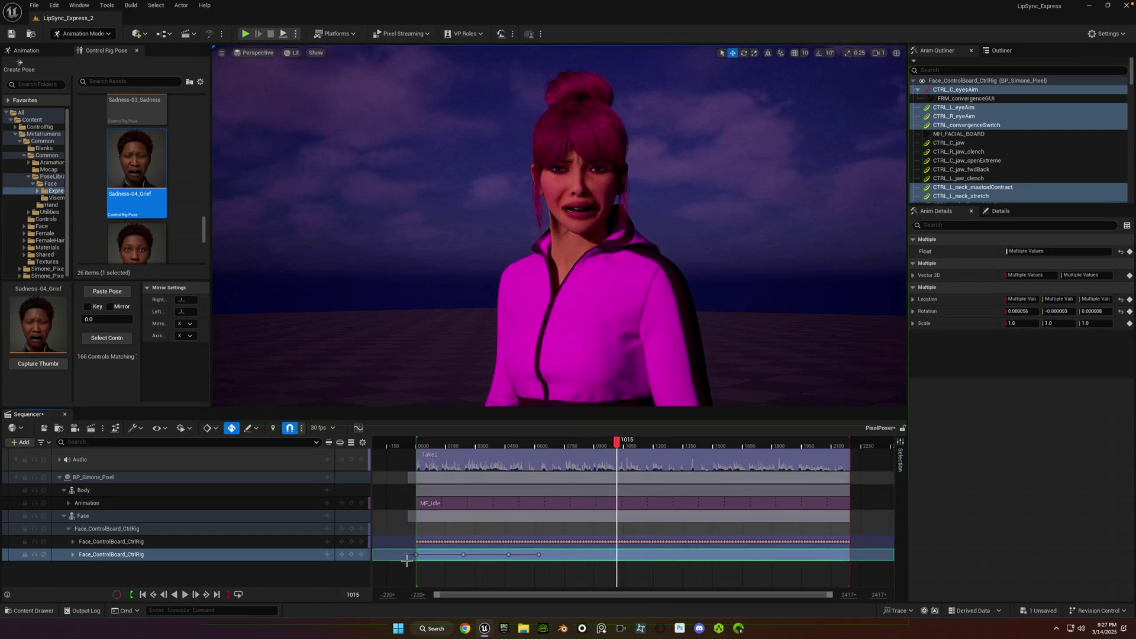
right_click(405, 554)
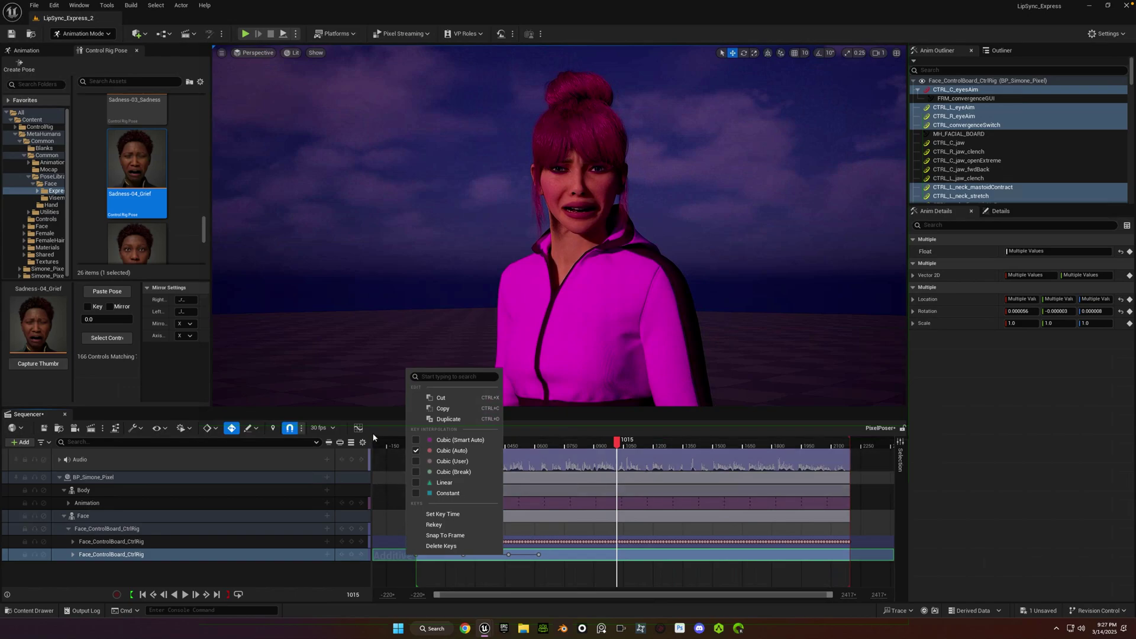
click(447, 419)
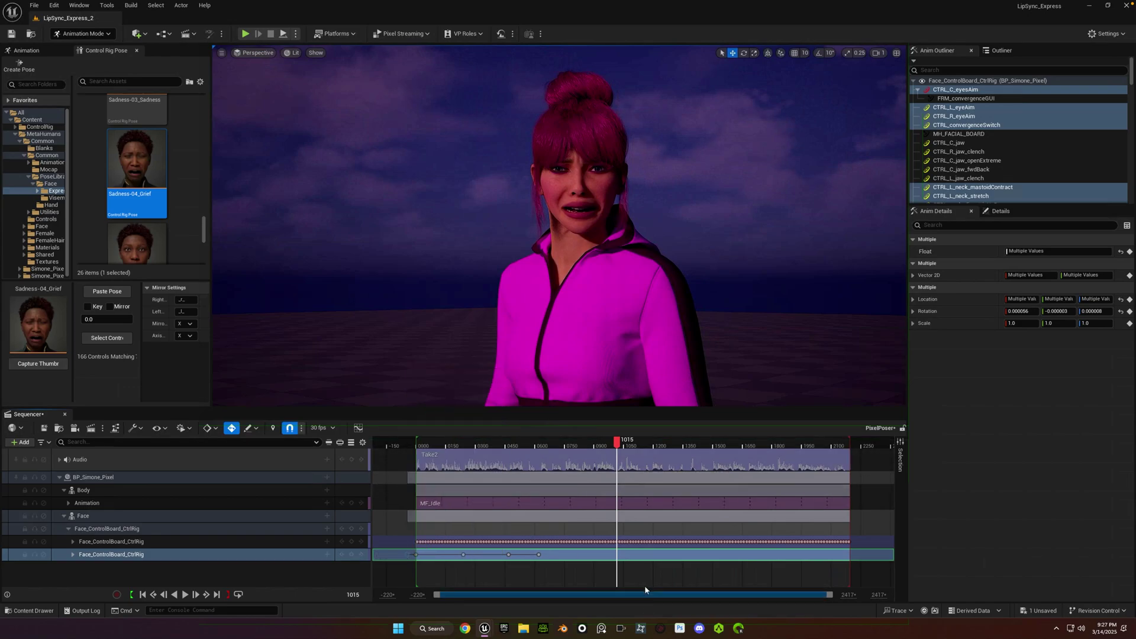
click(602, 554)
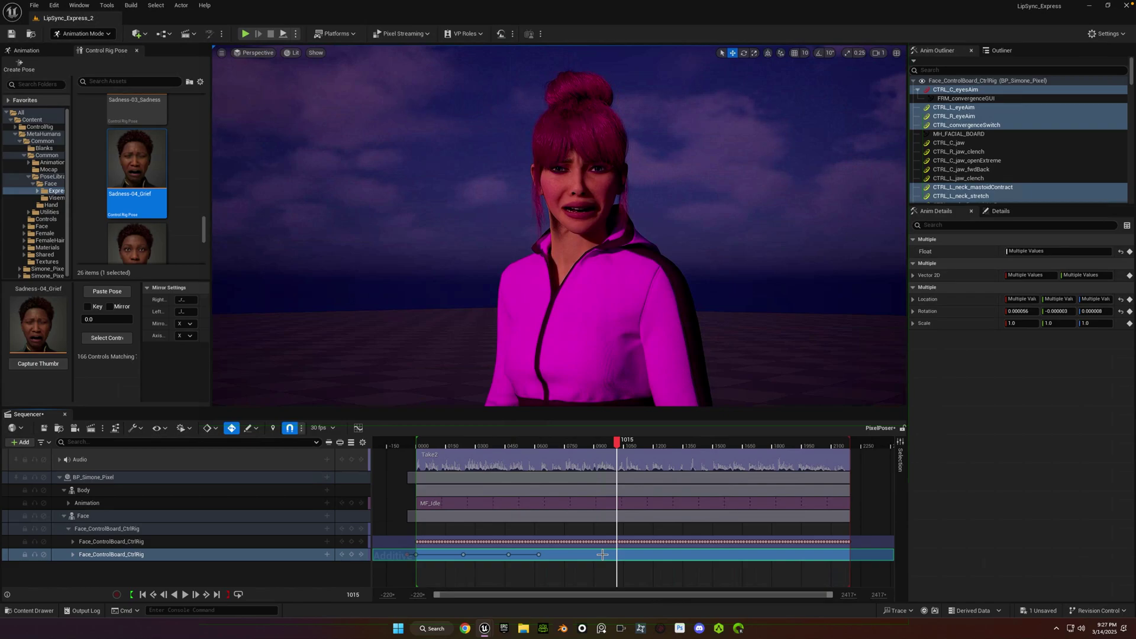
key(ctrl+v)
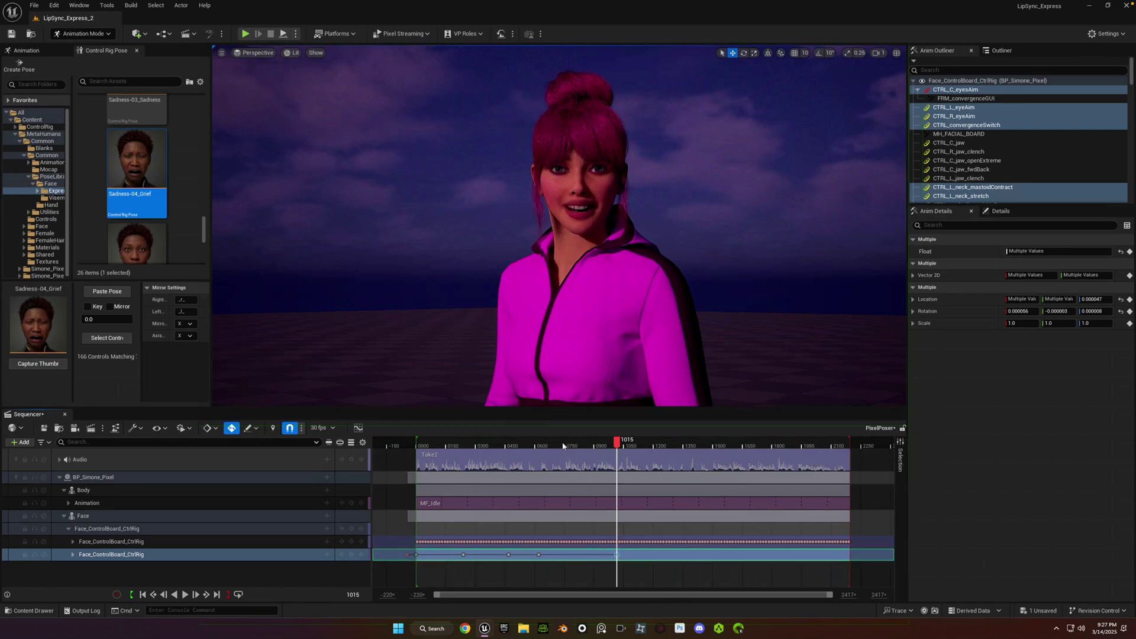
key(Up)
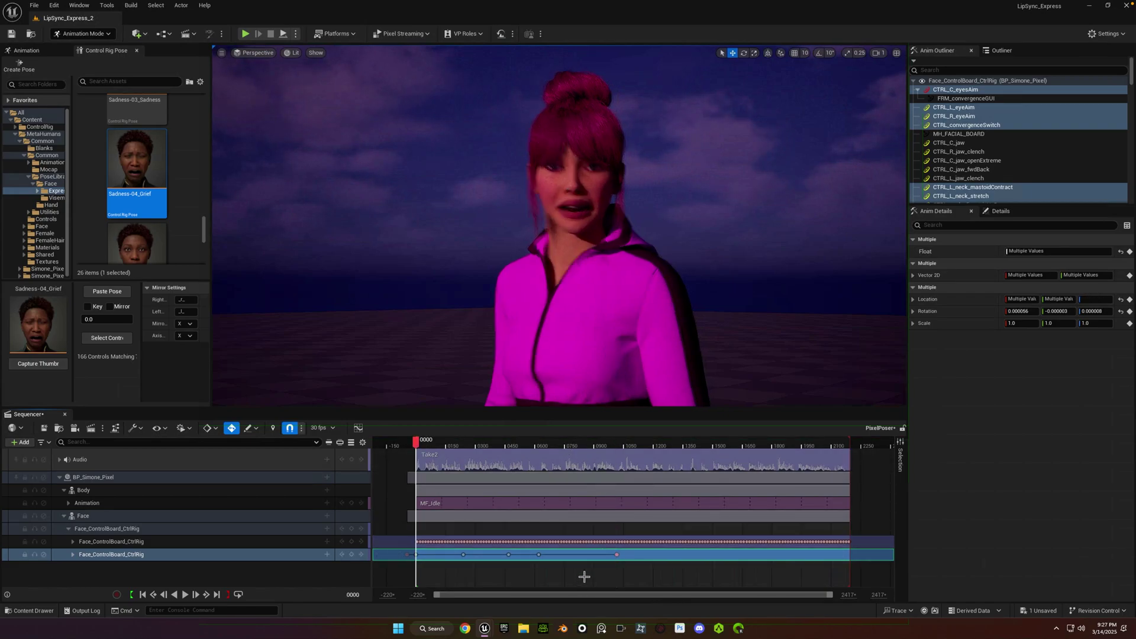
Play the whole sequence through to about frame 1018, then save all changes.
key(space)
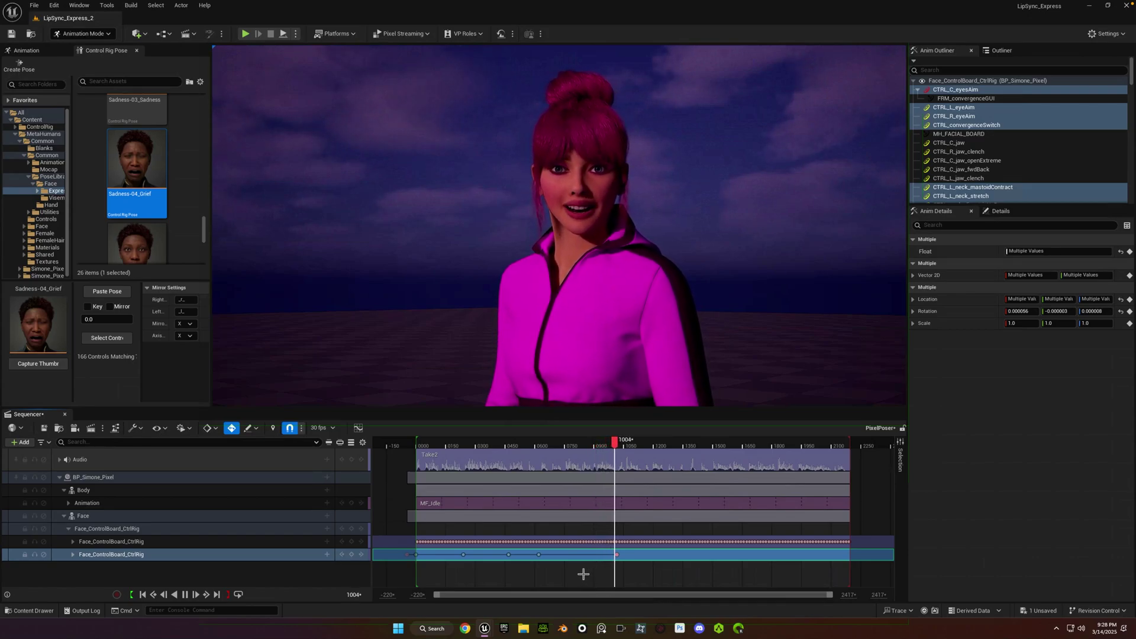
key(space)
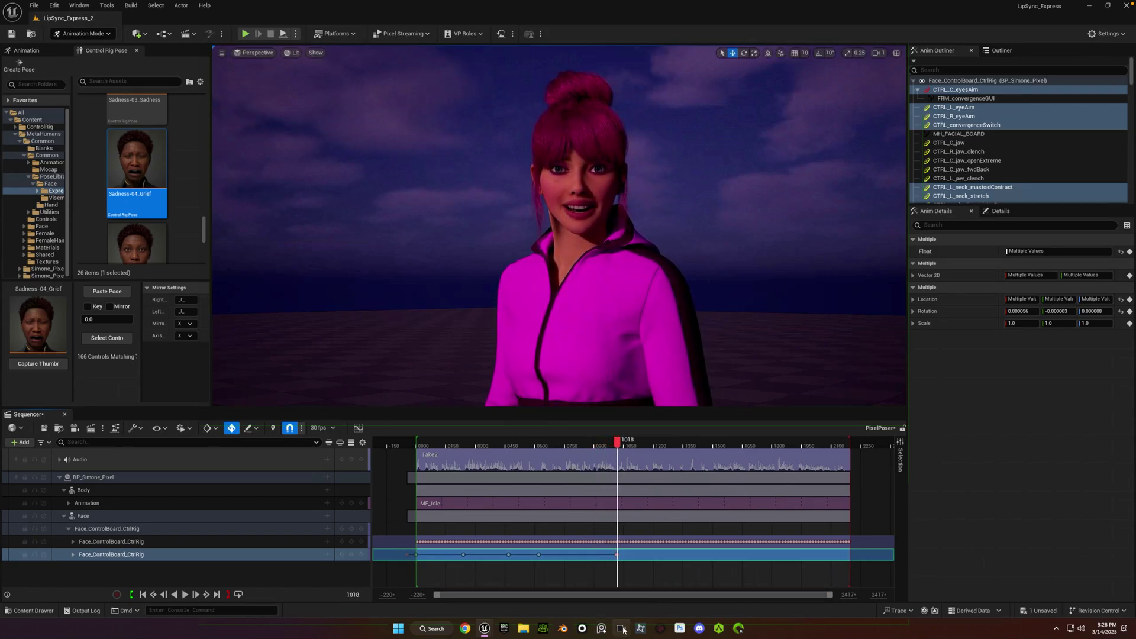
key(ctrl+s)
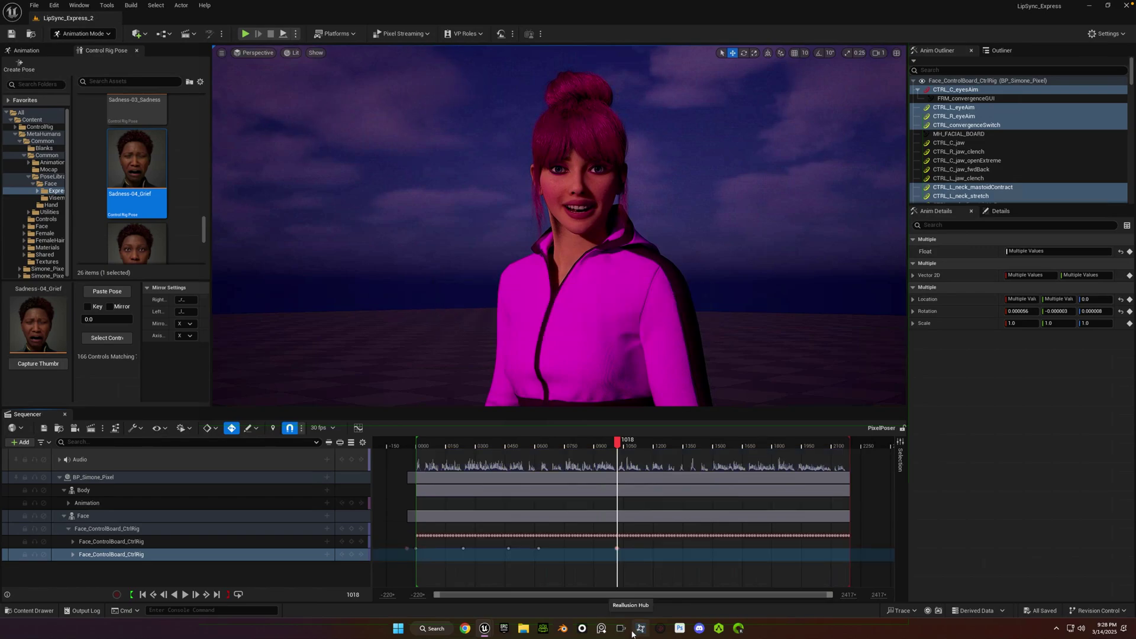